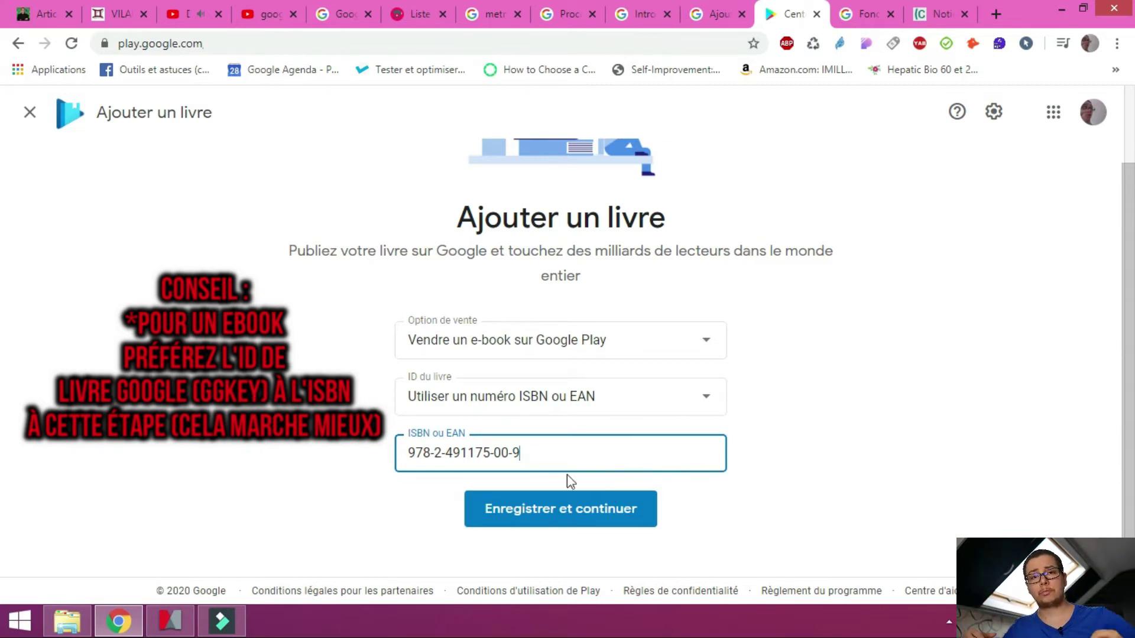
Save the ISBN and check the 2019-07-10 release date on the book details form
left_click(570, 520)
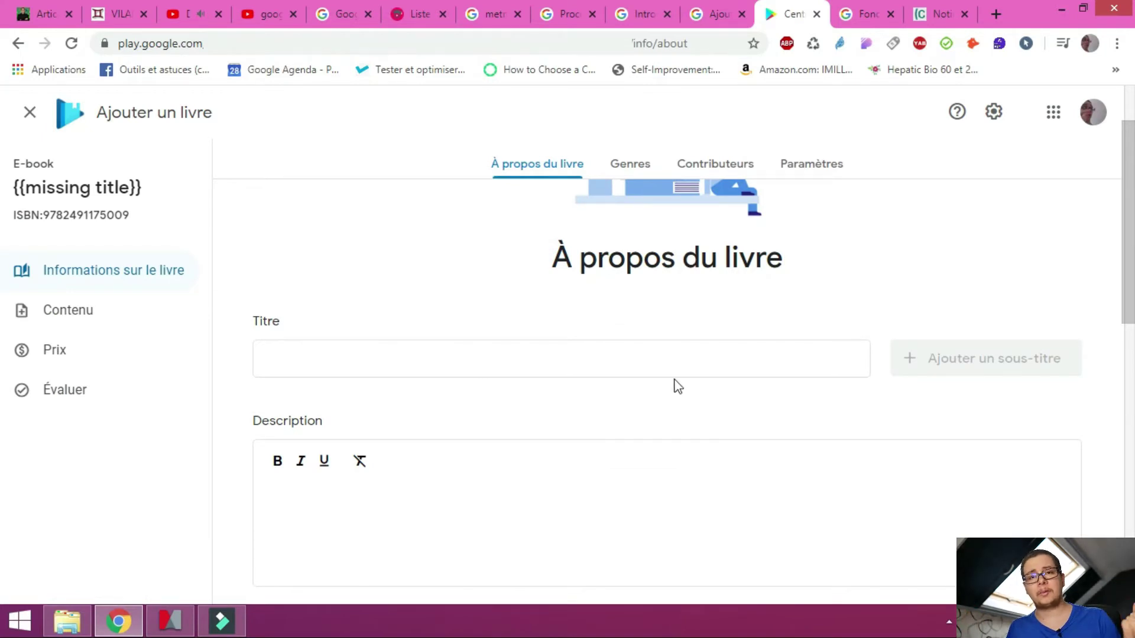
scroll(686, 387, "down", 4)
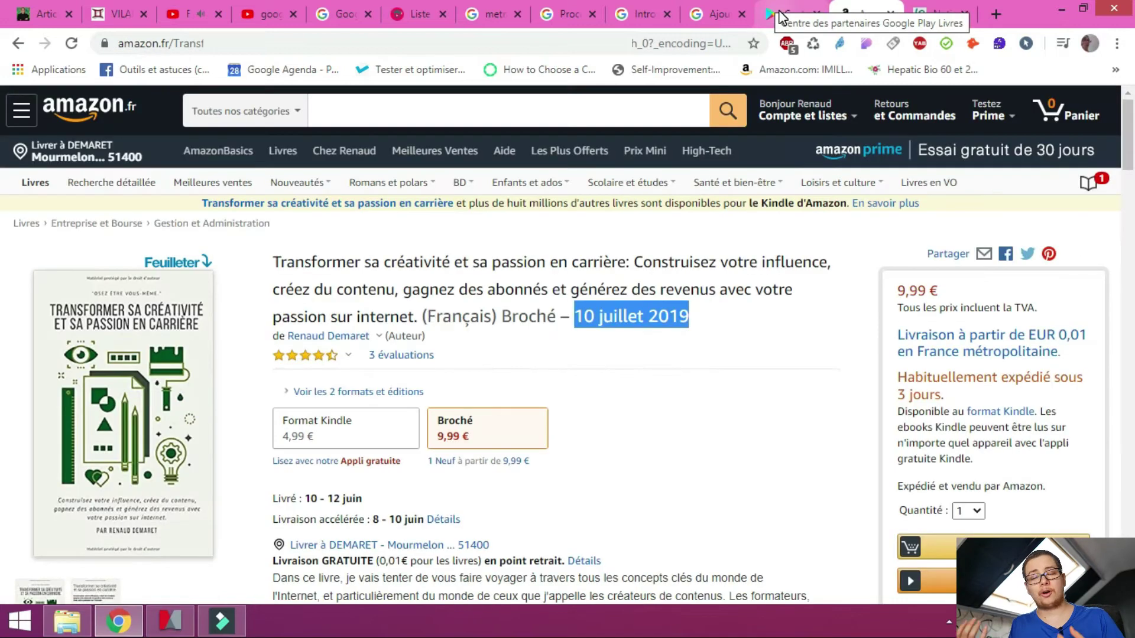
left_click(781, 17)
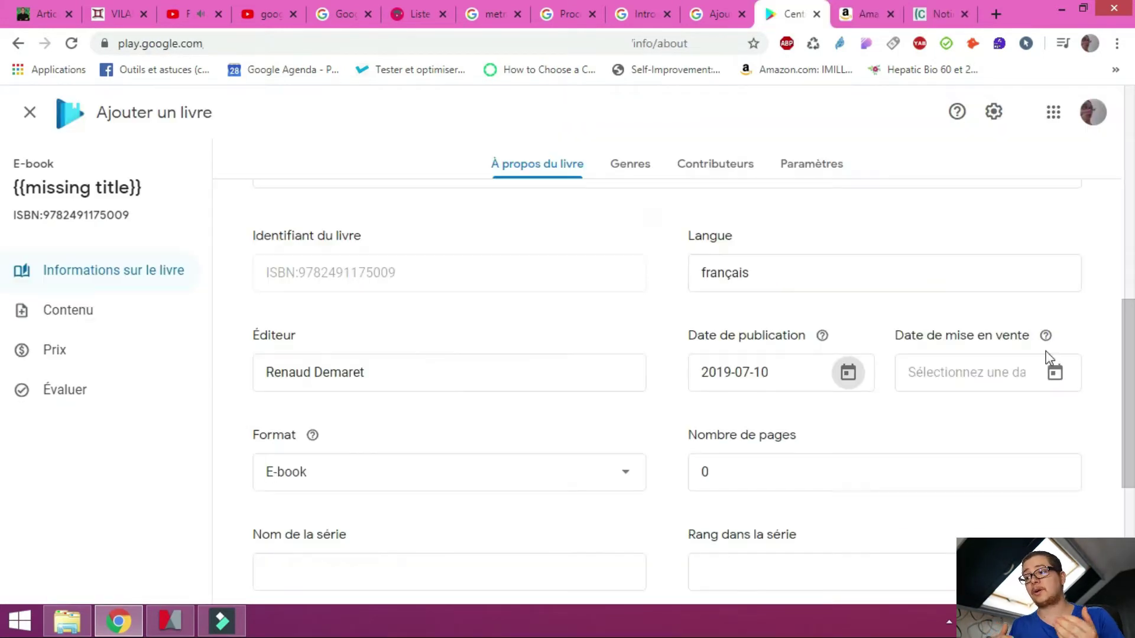
mouse_move(1045, 335)
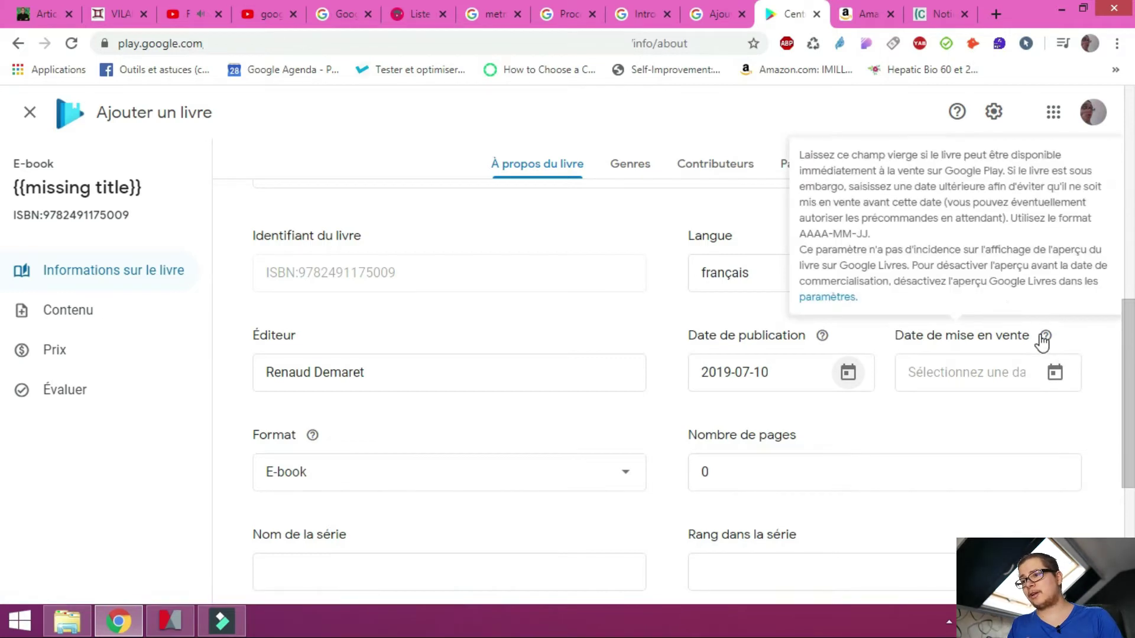
left_click(803, 159)
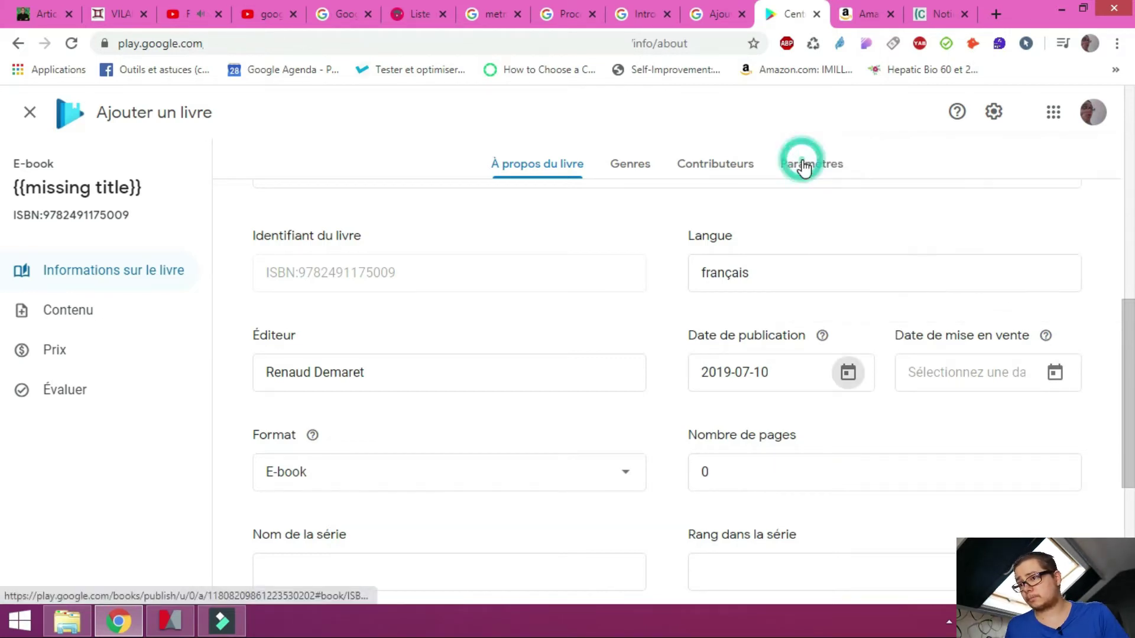
mouse_move(1051, 336)
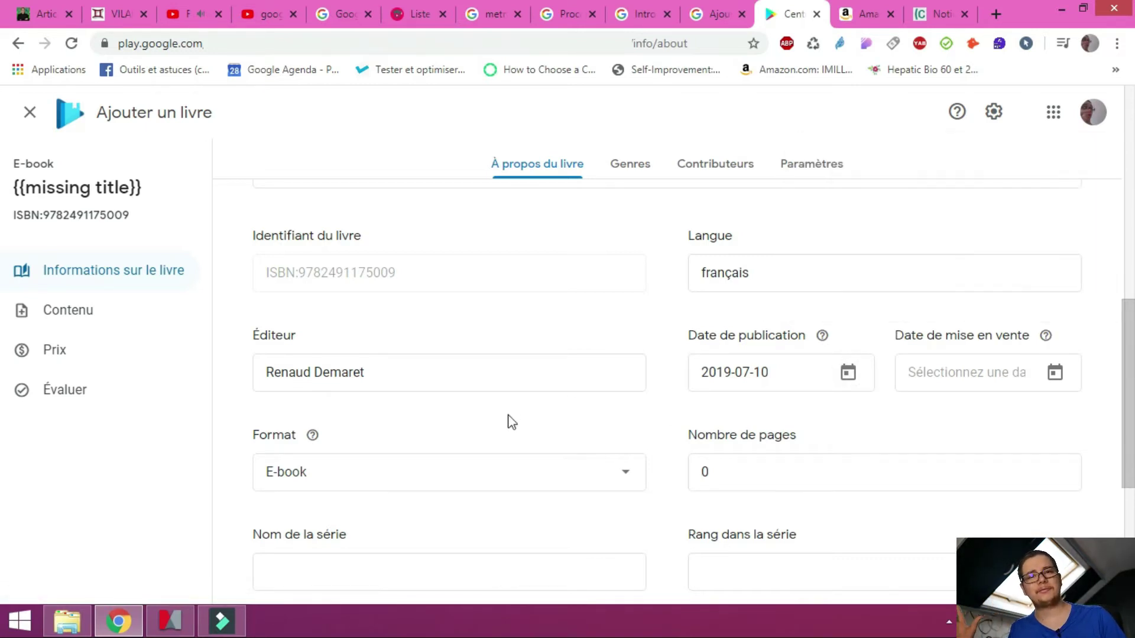
Keep E-book as the format and save the book details
scroll(653, 349, "down", 1)
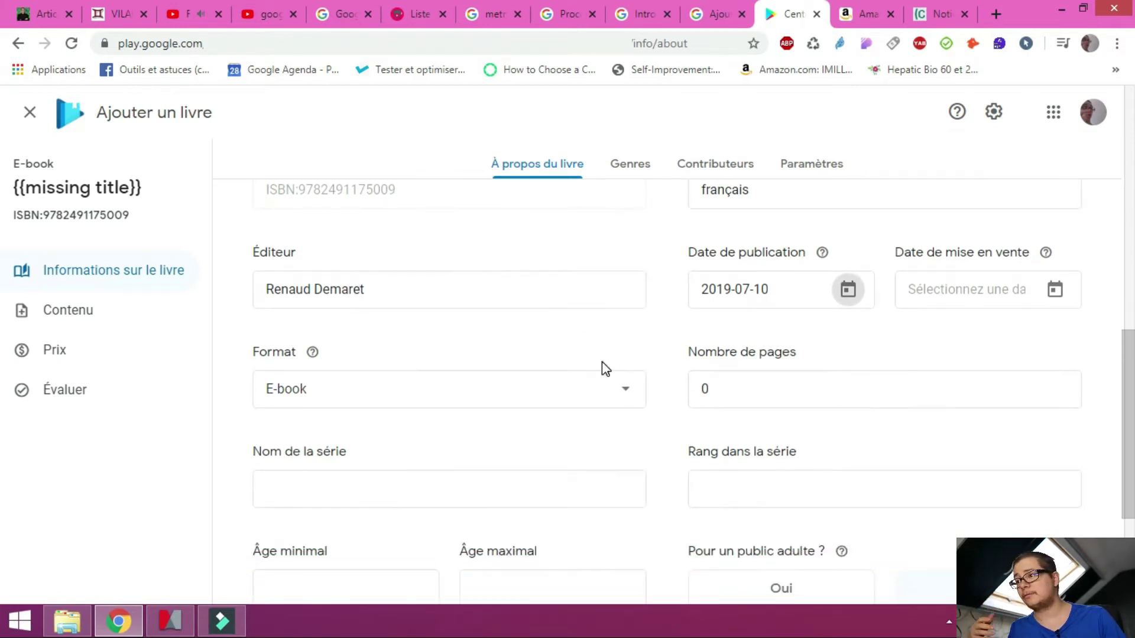
scroll(609, 360, "down", 1)
left_click(629, 309)
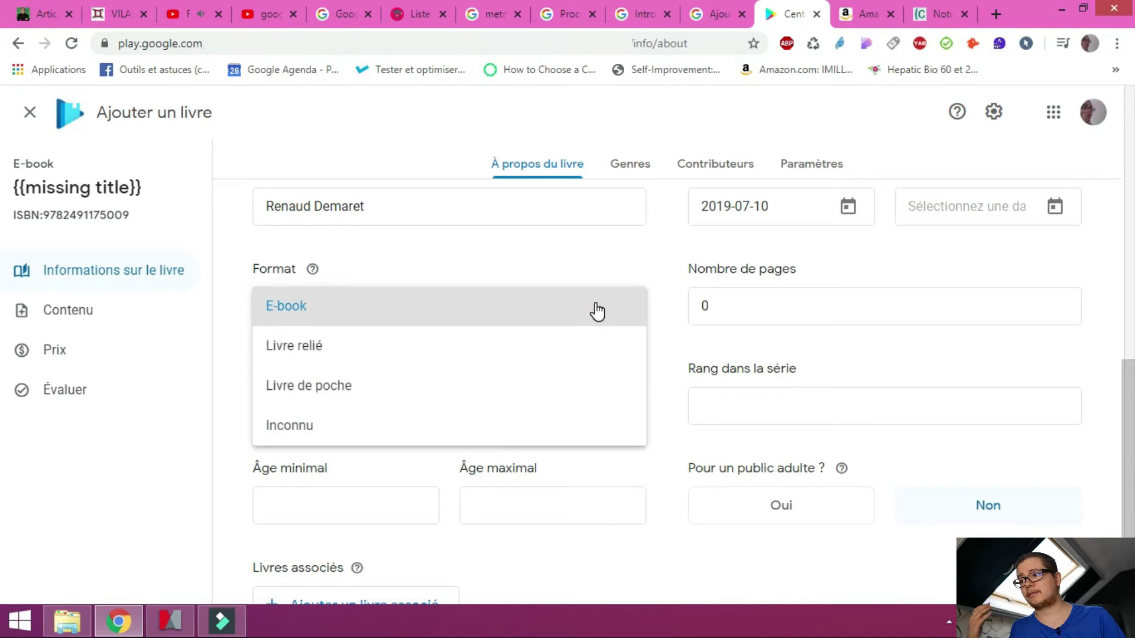
left_click(597, 311)
mouse_move(318, 272)
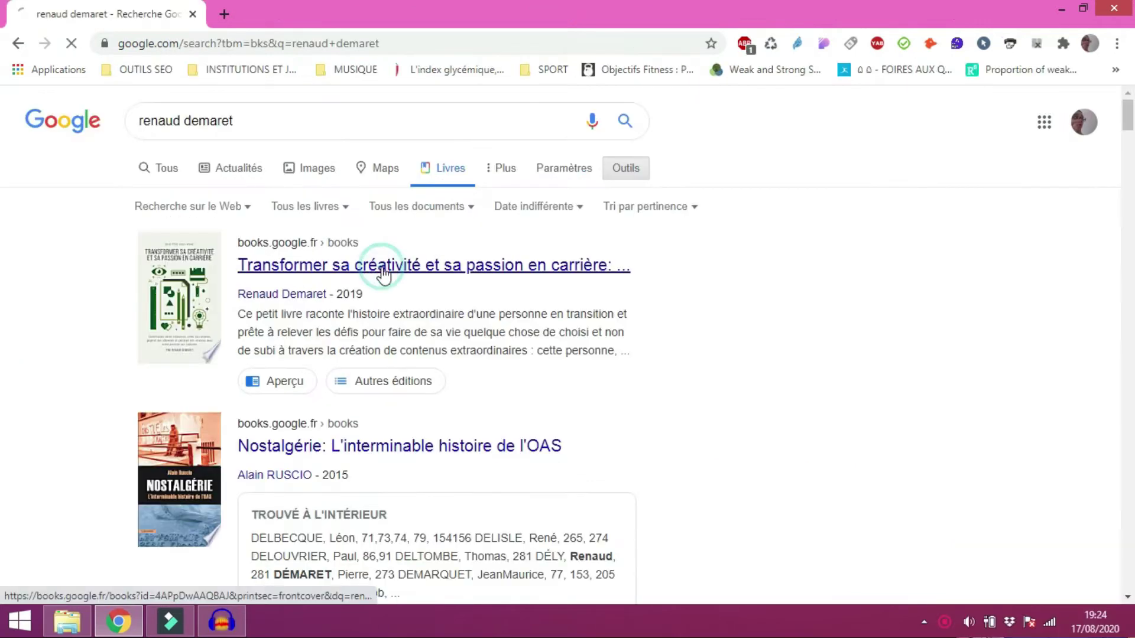
left_click(380, 263)
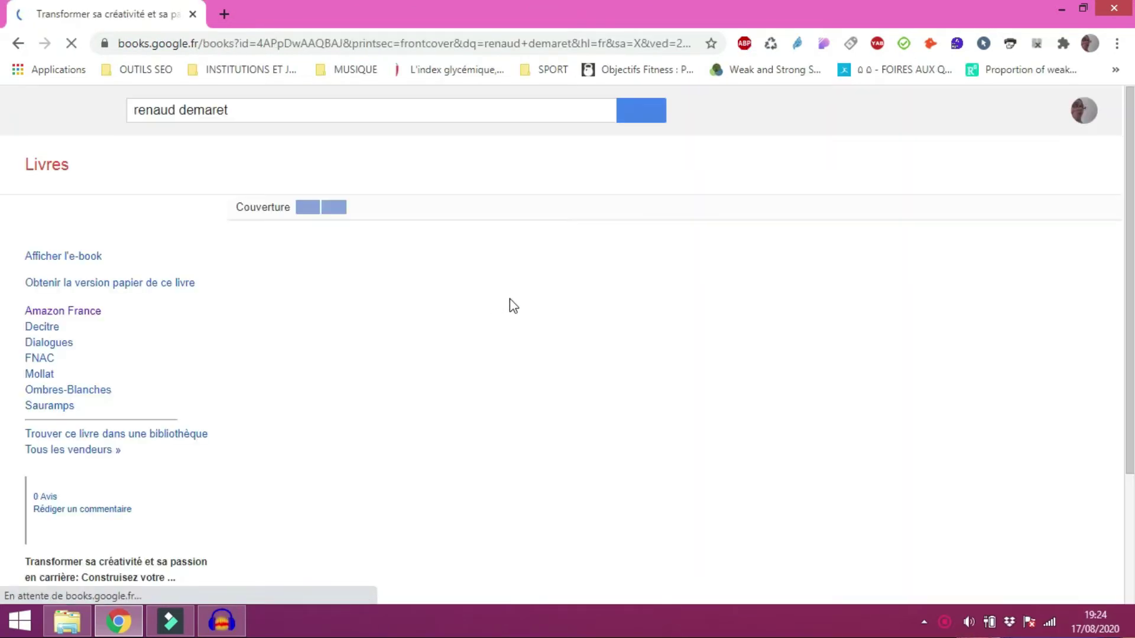
scroll(520, 305, "down", 3)
scroll(508, 294, "down", 3)
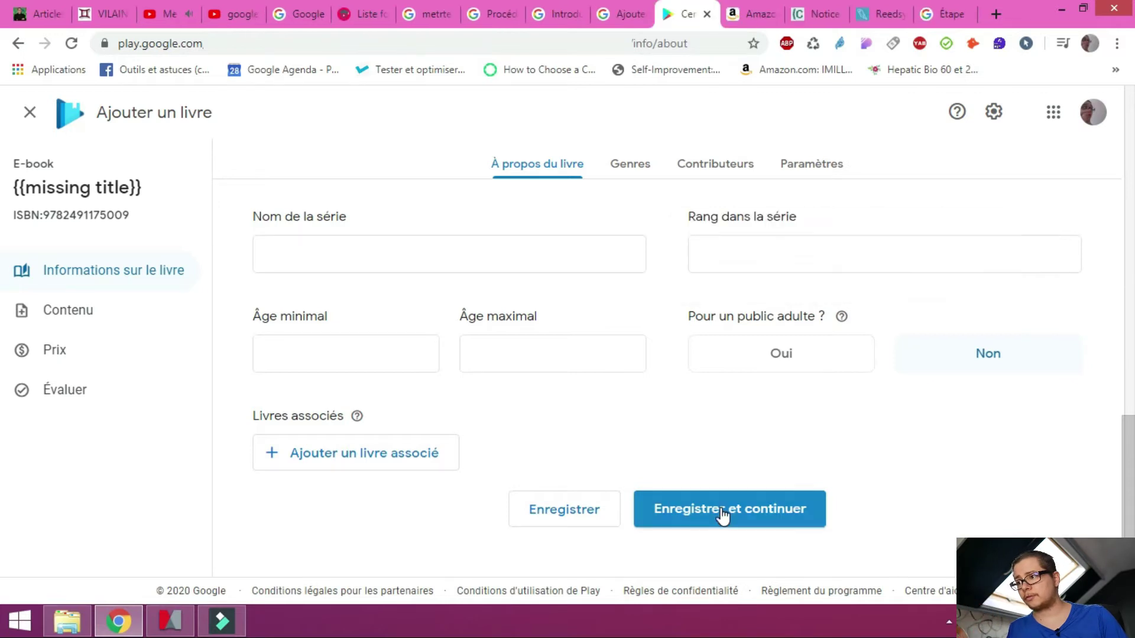
left_click(722, 512)
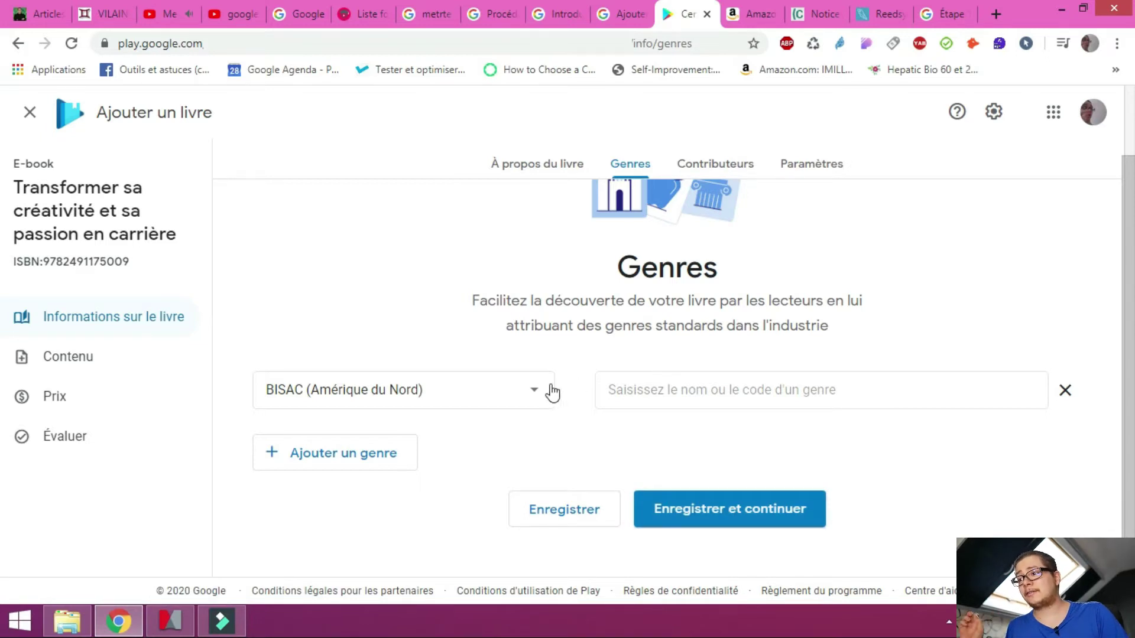
Add the CLIL (France) genre (3204) INFORMATIQUE / Web as the first genre
left_click(520, 382)
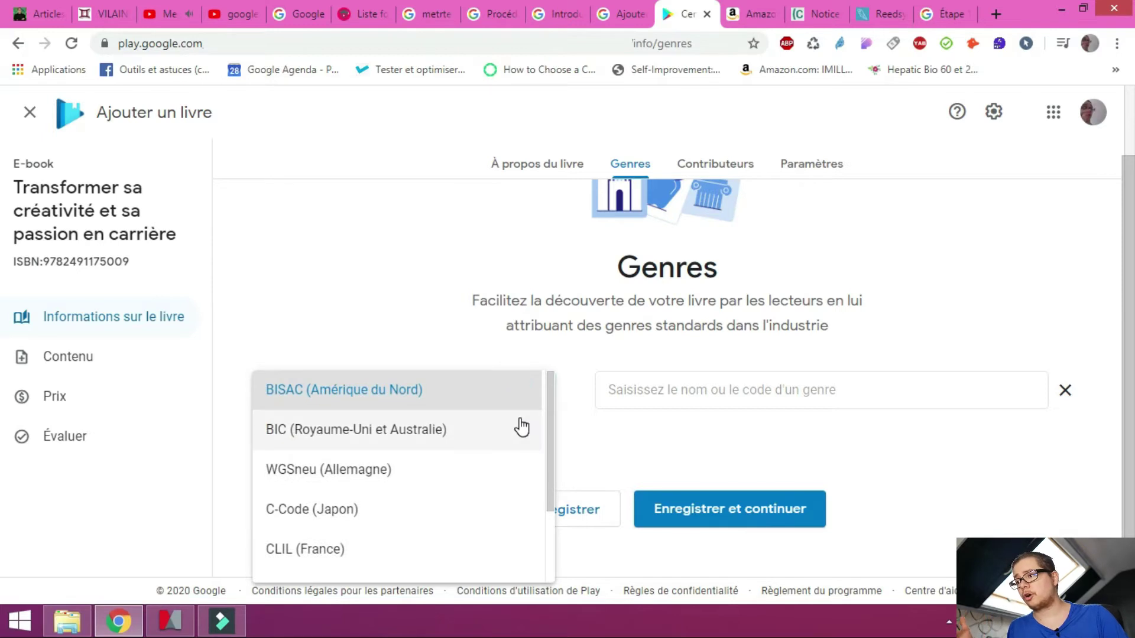
scroll(512, 440, "down", 2)
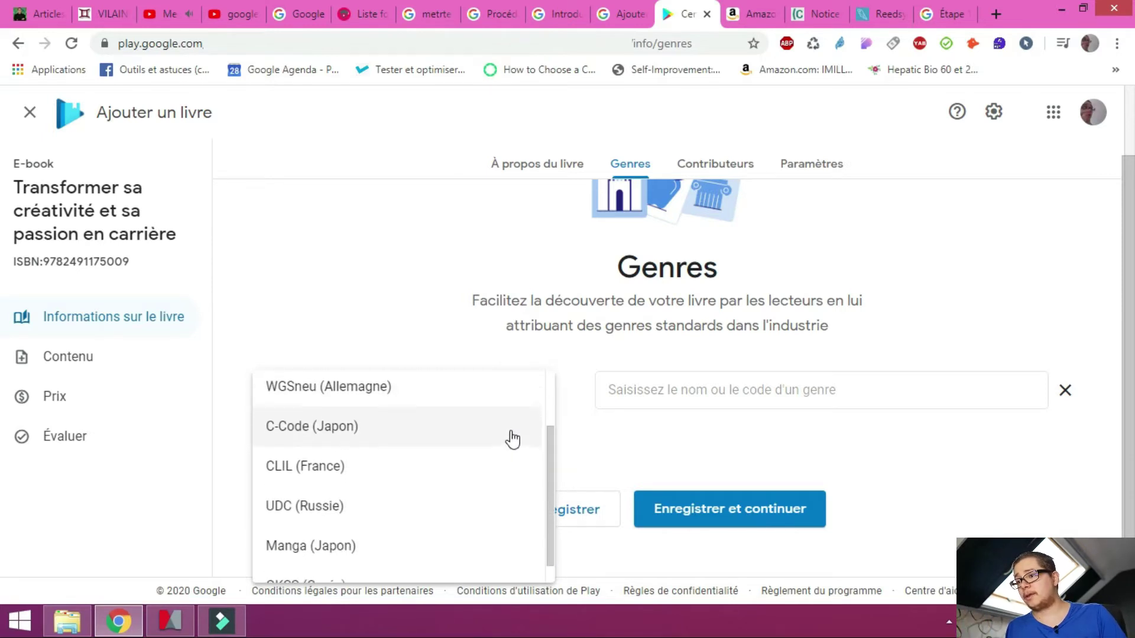
scroll(512, 440, "down", 1)
left_click(458, 434)
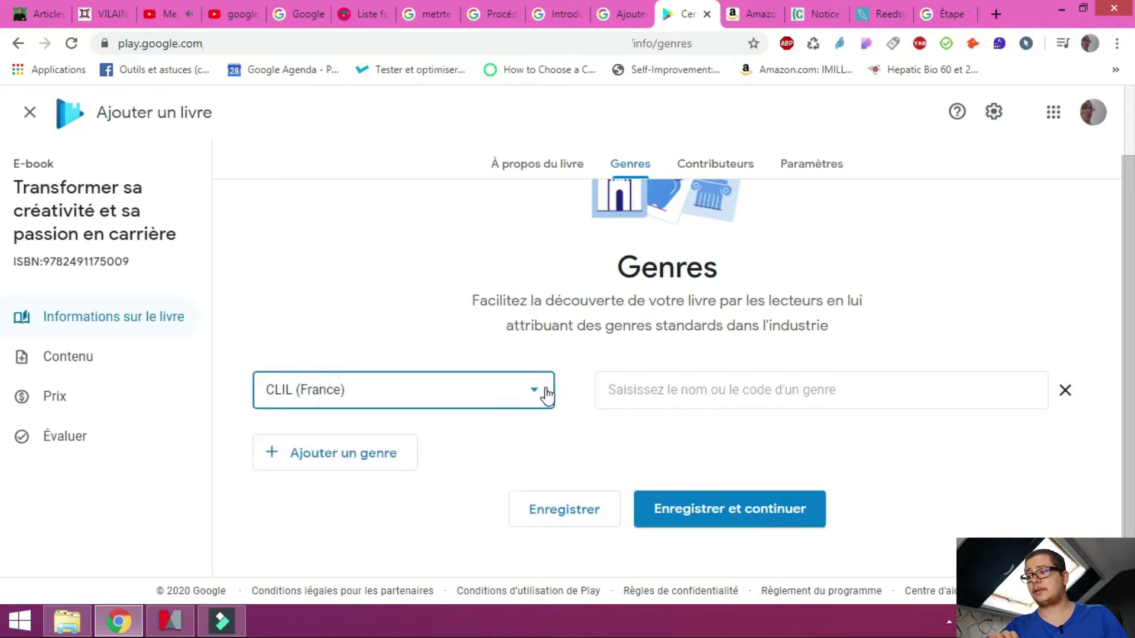
left_click(543, 391)
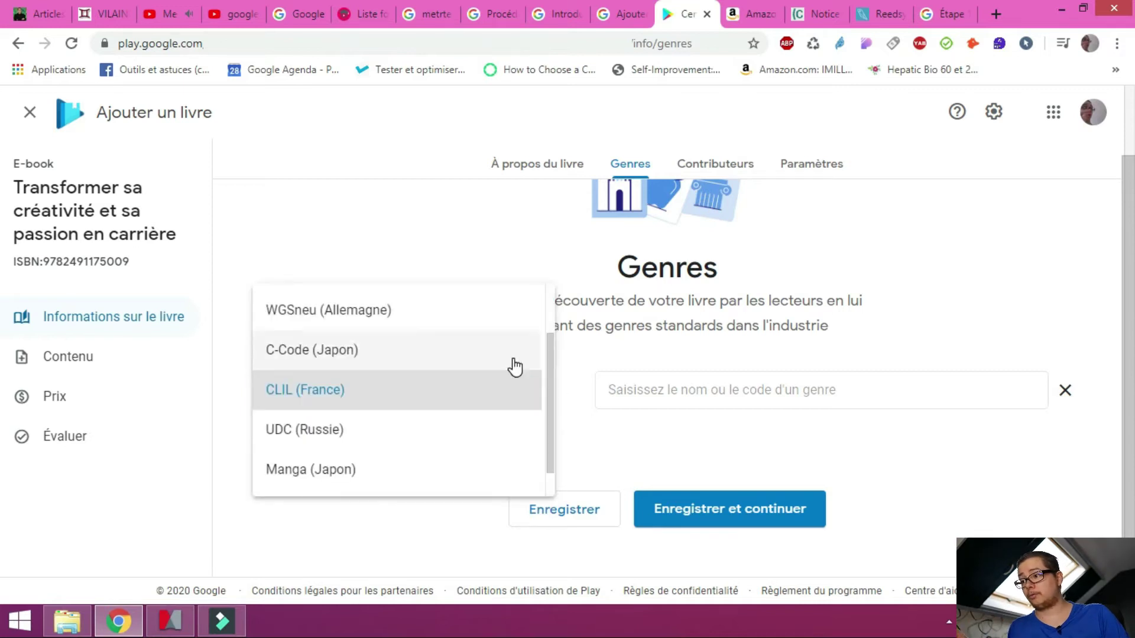
left_click(446, 353)
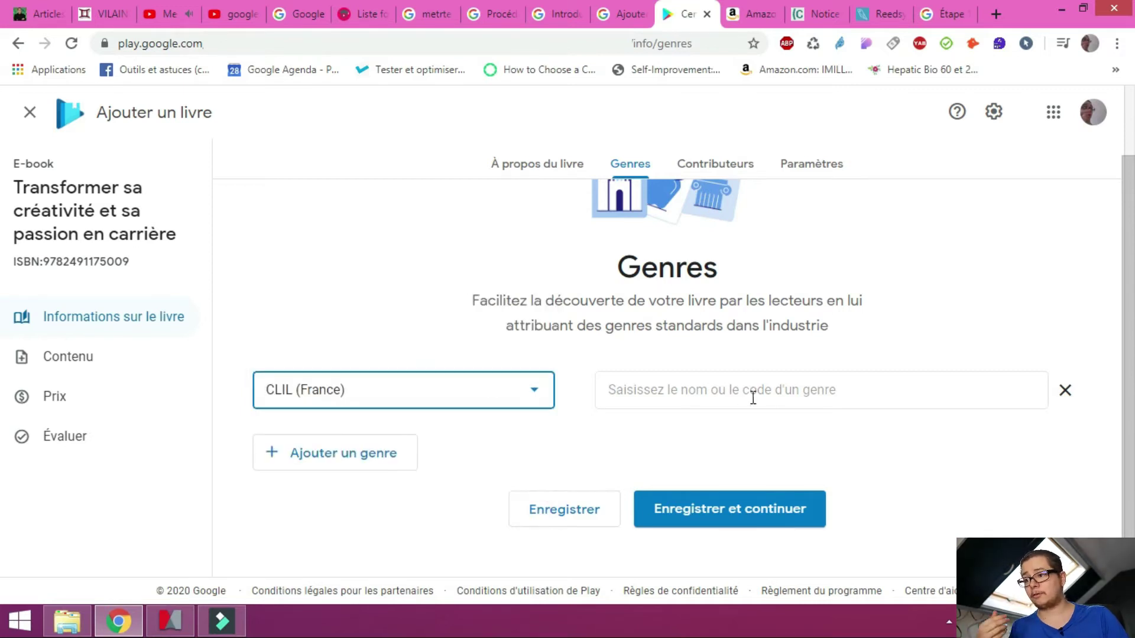
left_click(828, 396)
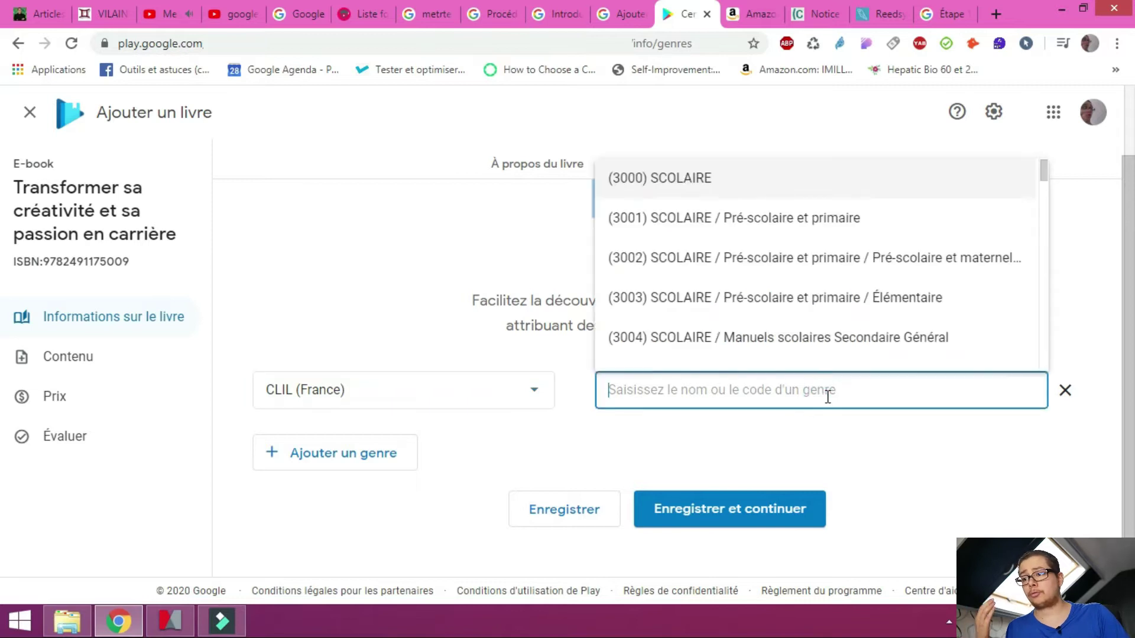
scroll(866, 243, "down", 14)
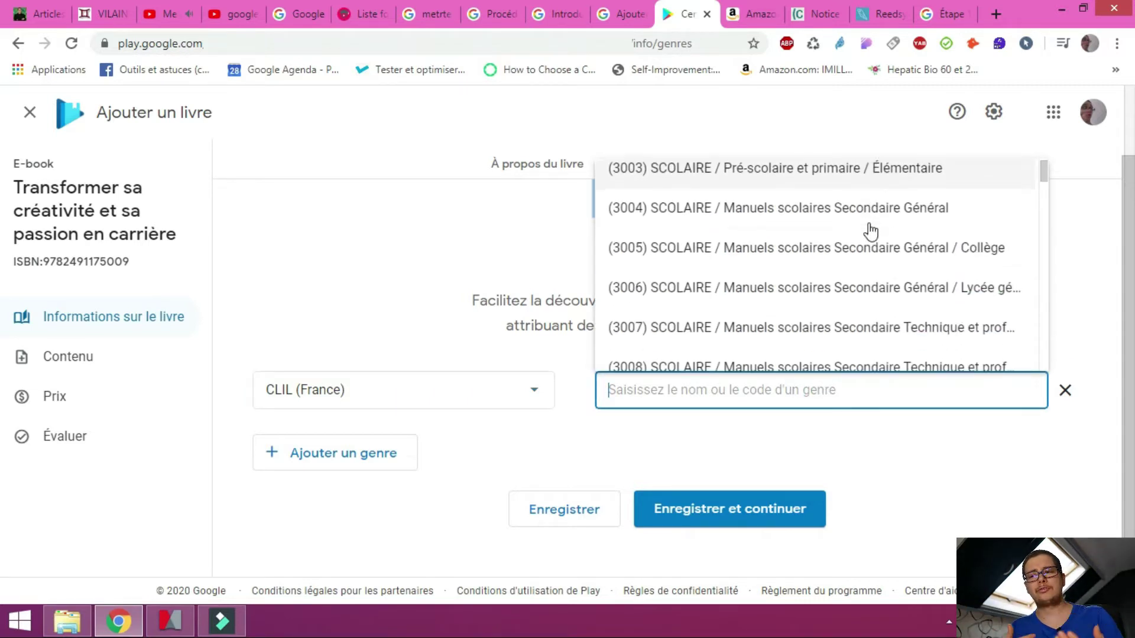
scroll(872, 260, "down", 15)
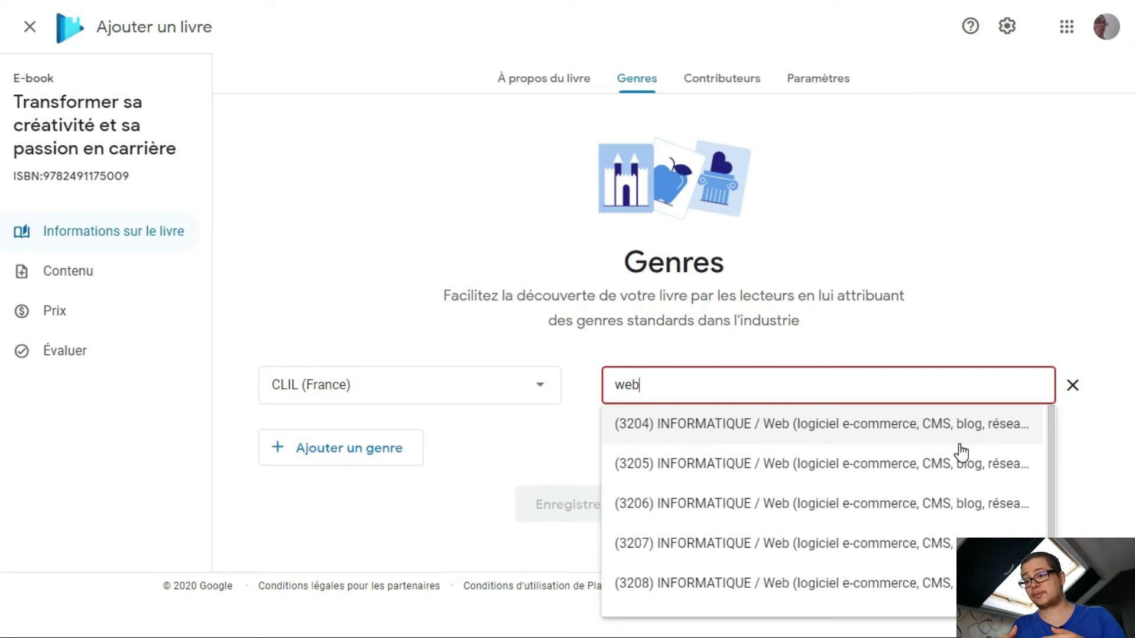
scroll(963, 449, "down", 1)
scroll(958, 456, "up", 1)
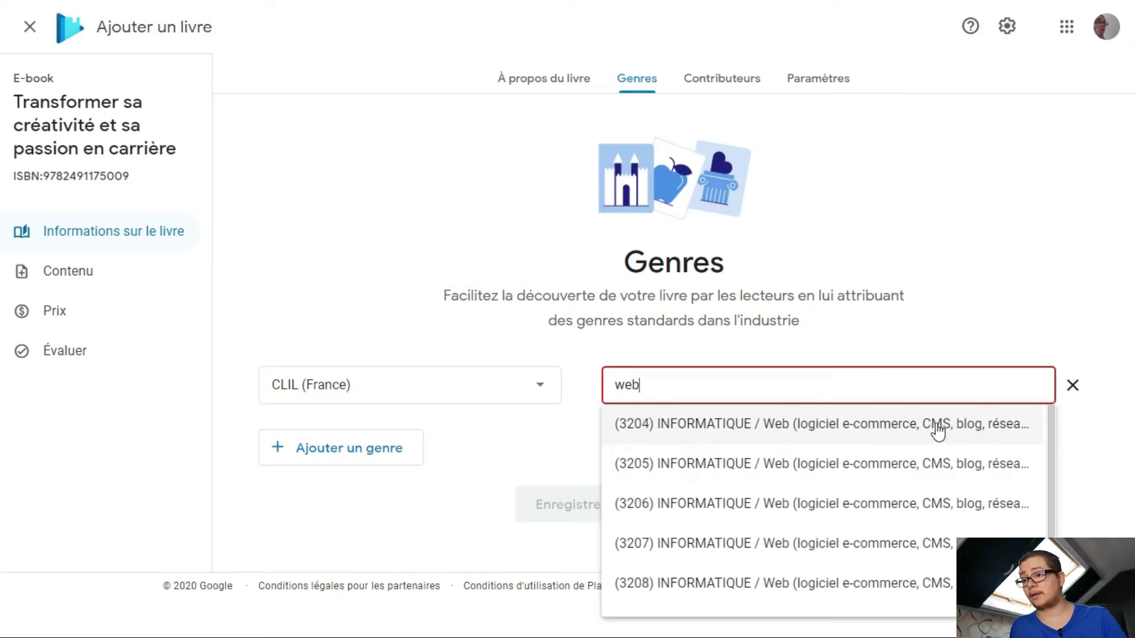
left_click(927, 438)
left_click_drag(972, 387, 1078, 412)
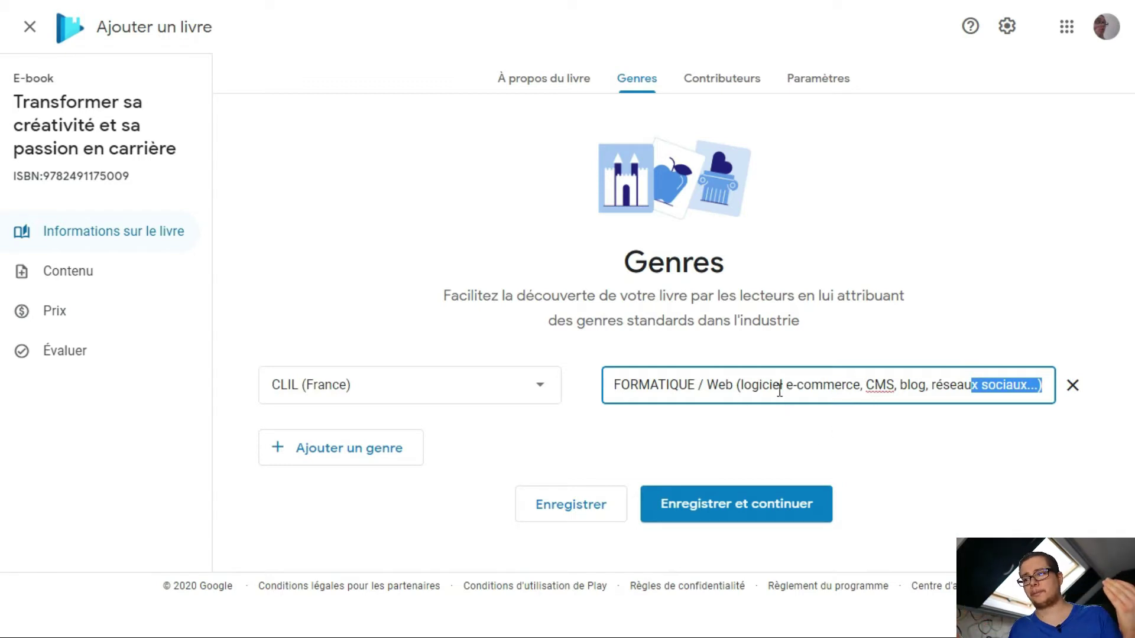
left_click_drag(779, 385, 489, 393)
left_click(763, 436)
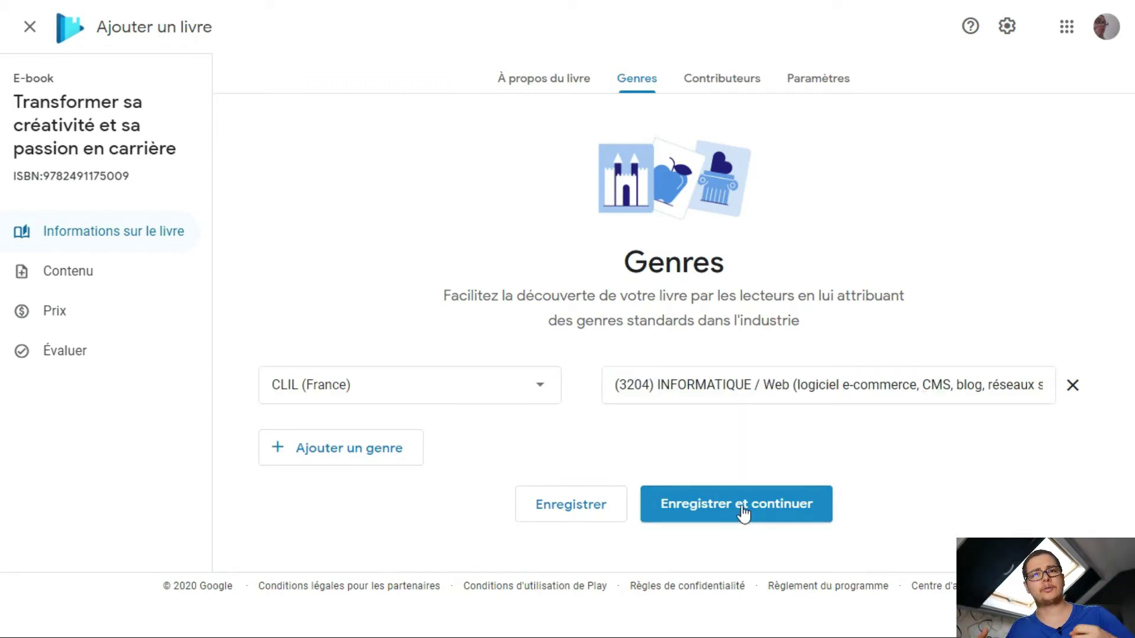
Add a second CLIL (France) genre, (3187) Management / Marketing, and save
left_click(411, 454)
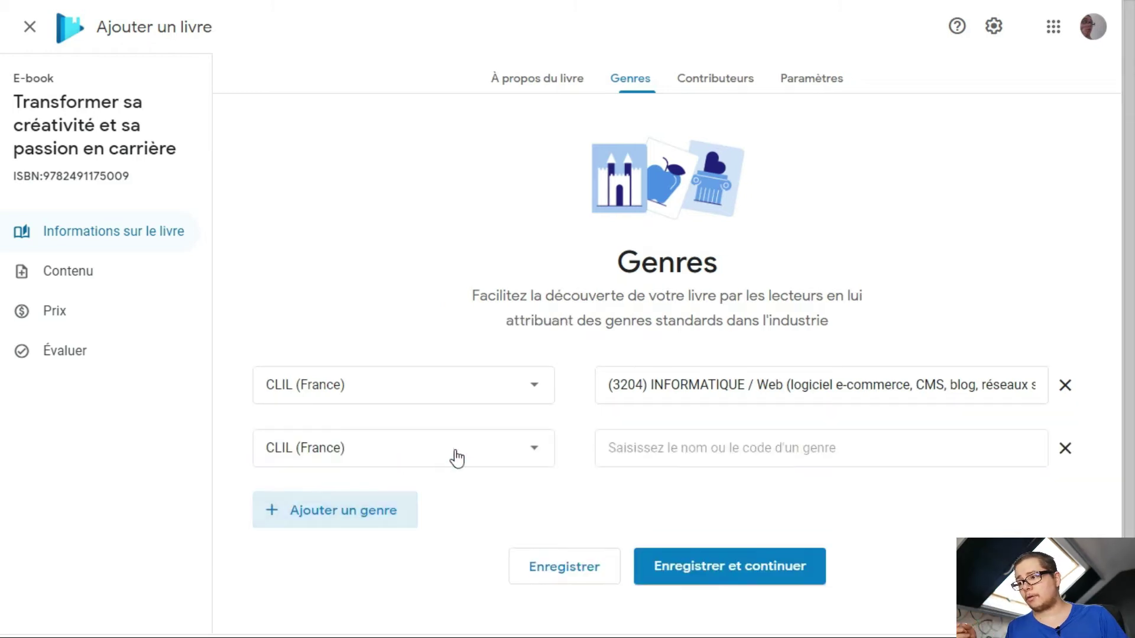
left_click(494, 456)
left_click(493, 456)
left_click(737, 442)
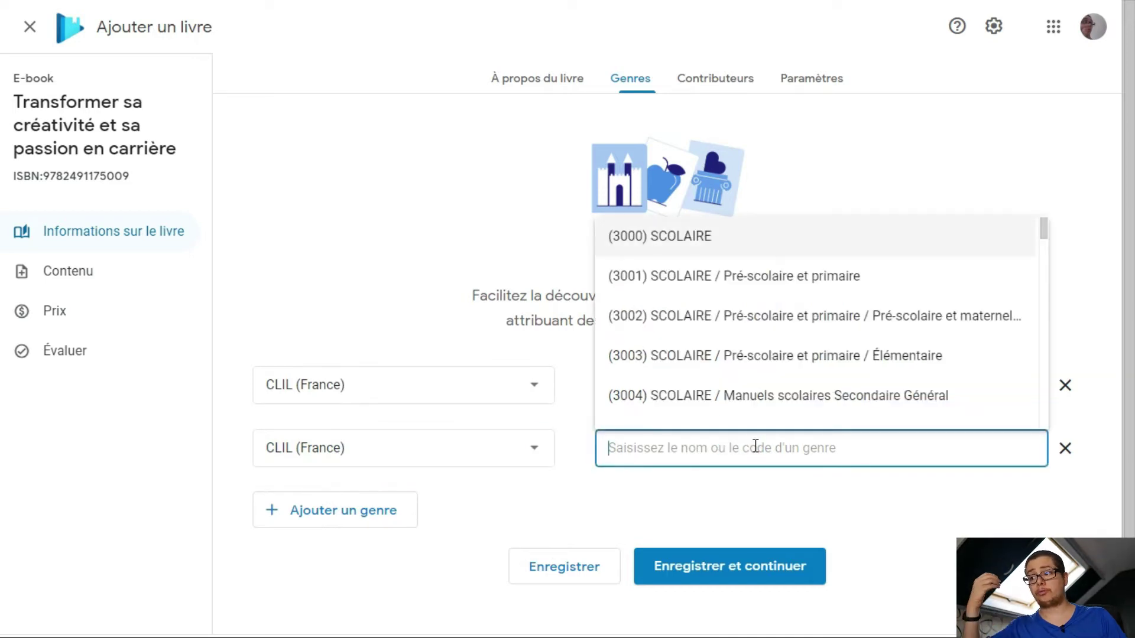
scroll(813, 414, "down", 7)
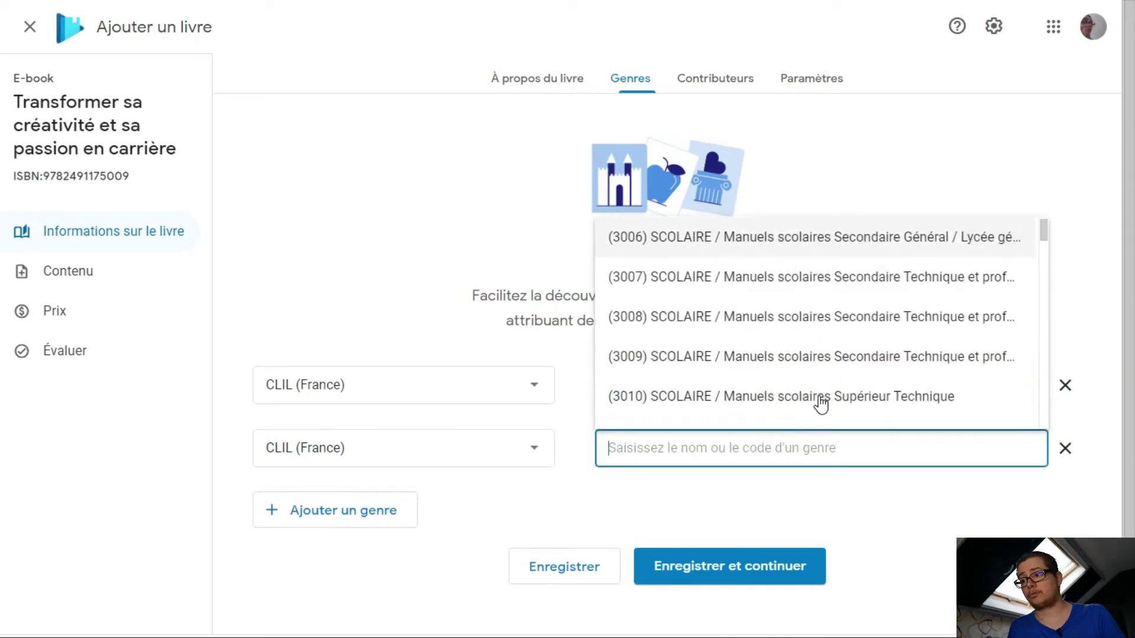
scroll(718, 431, "up", 7)
type("marketing")
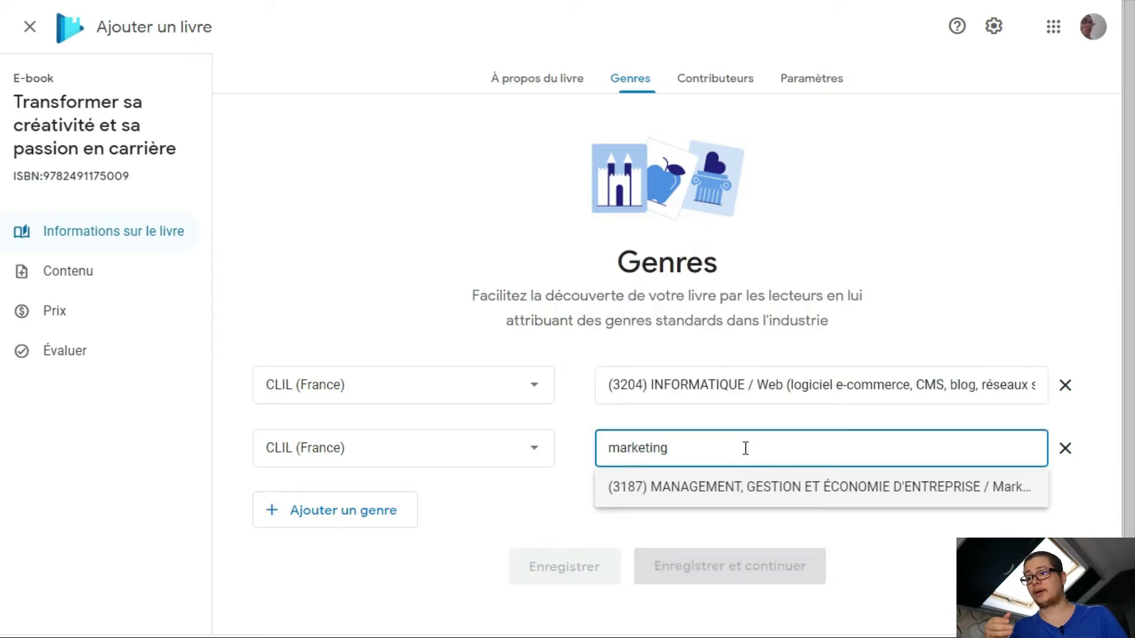
left_click(854, 493)
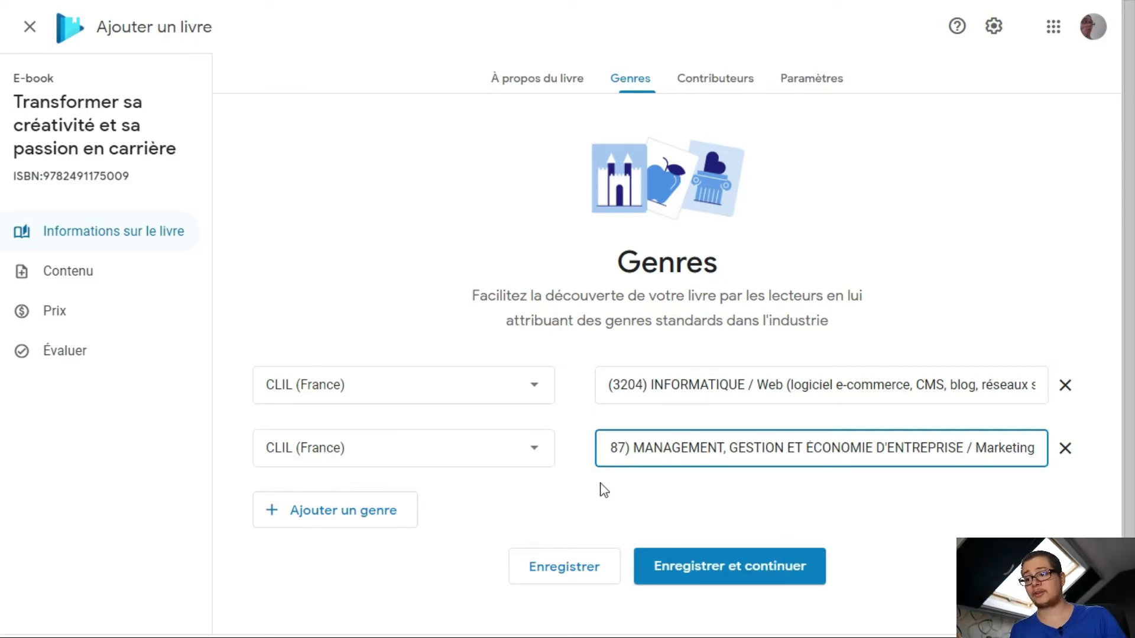
left_click(756, 572)
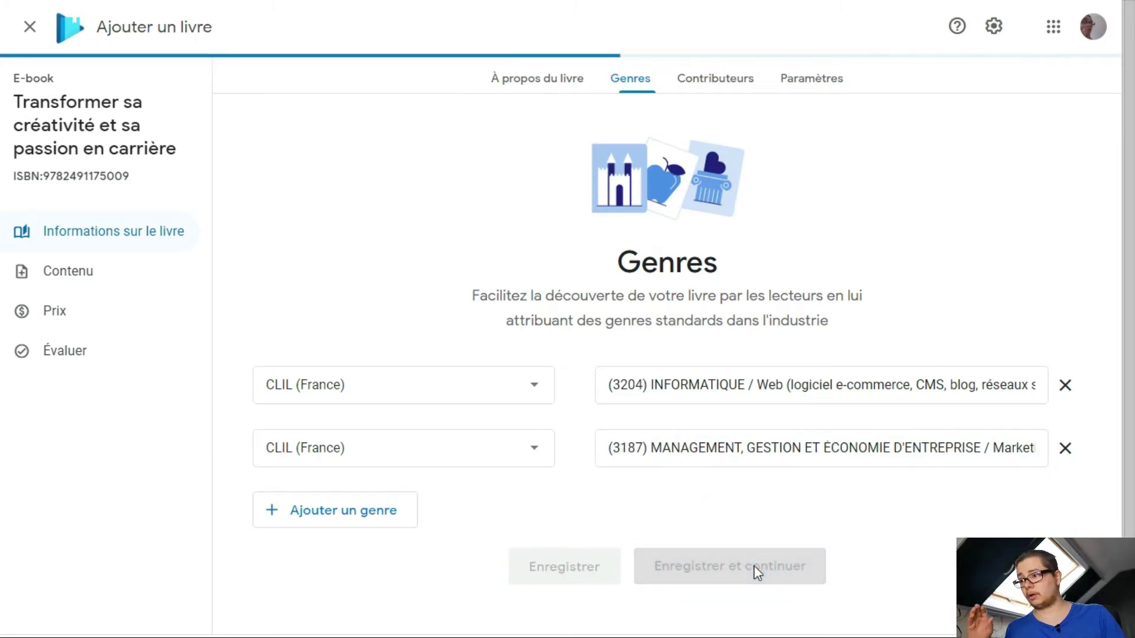
Add a contributor with the author's full name and the Auteur role
left_click(395, 370)
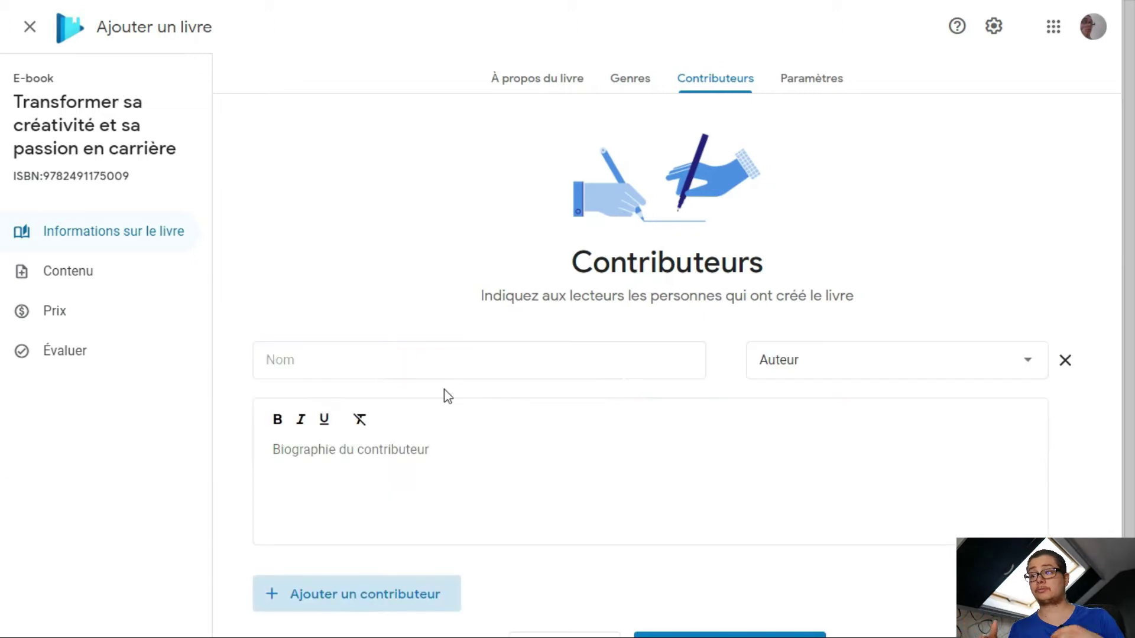
left_click(446, 366)
type("Re")
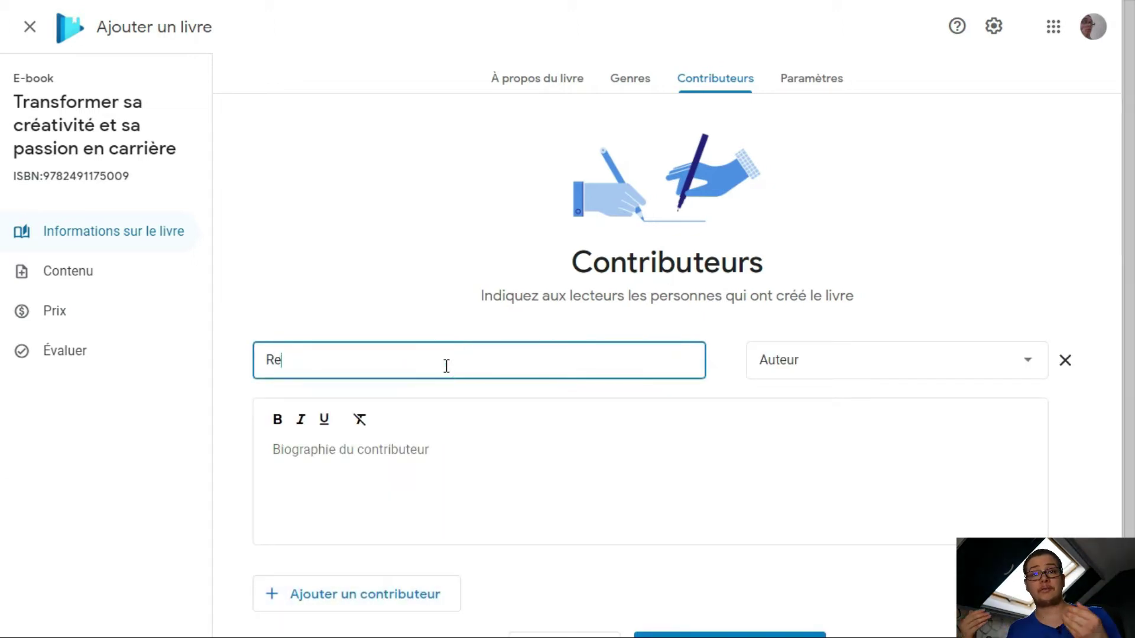
type("naud Demaret")
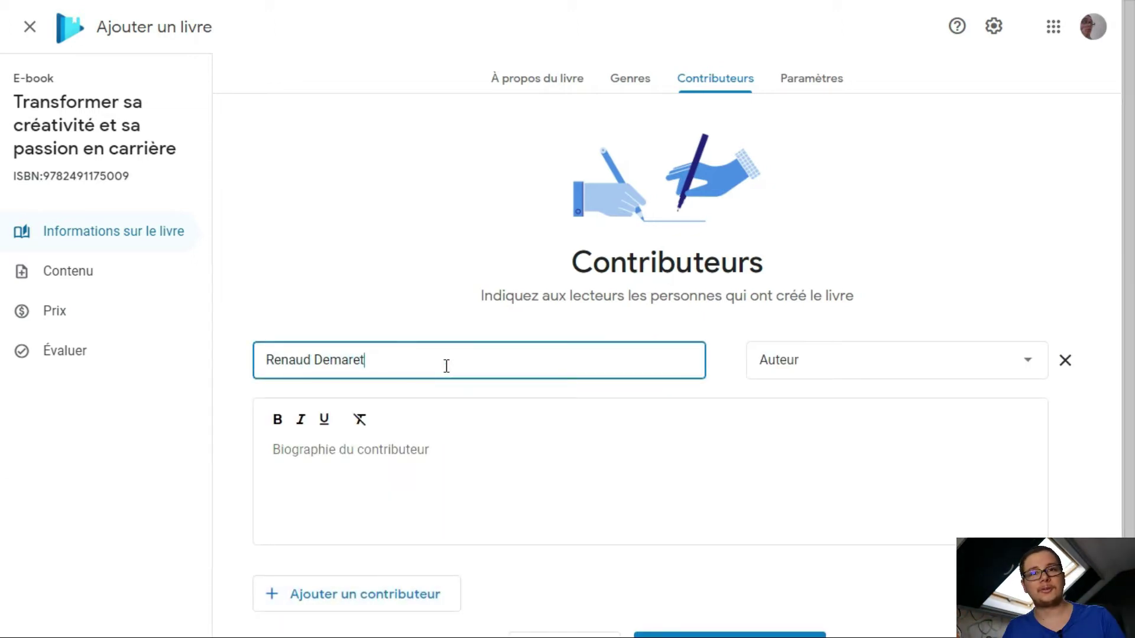
scroll(568, 402, "down", 1)
left_click(831, 285)
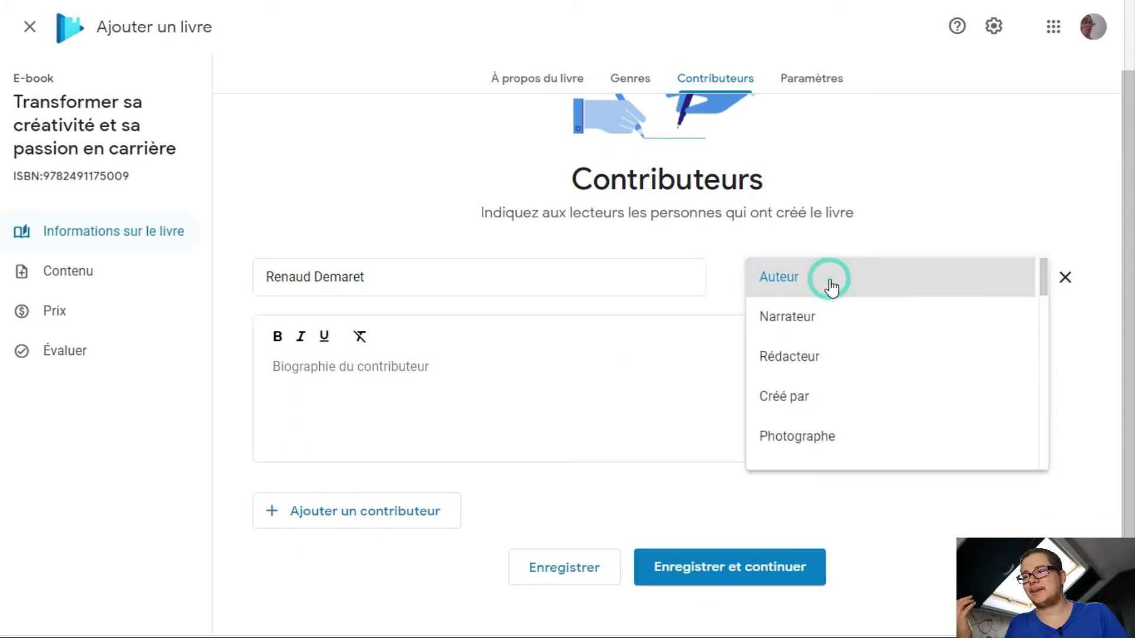
scroll(861, 399, "down", 1)
scroll(860, 401, "down", 12)
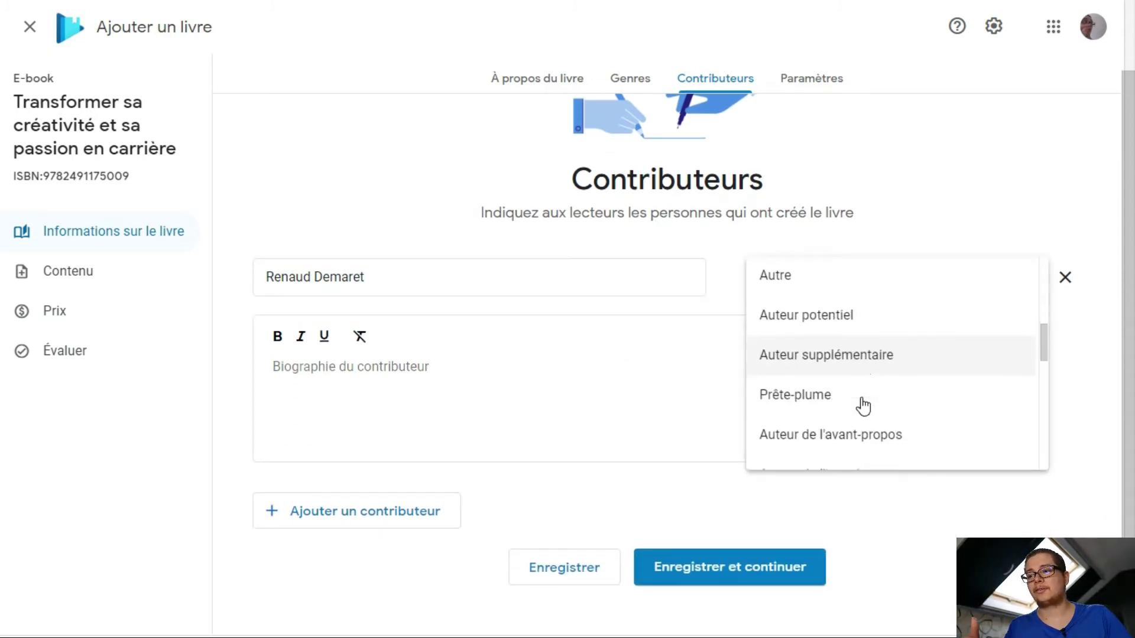
scroll(863, 399, "up", 12)
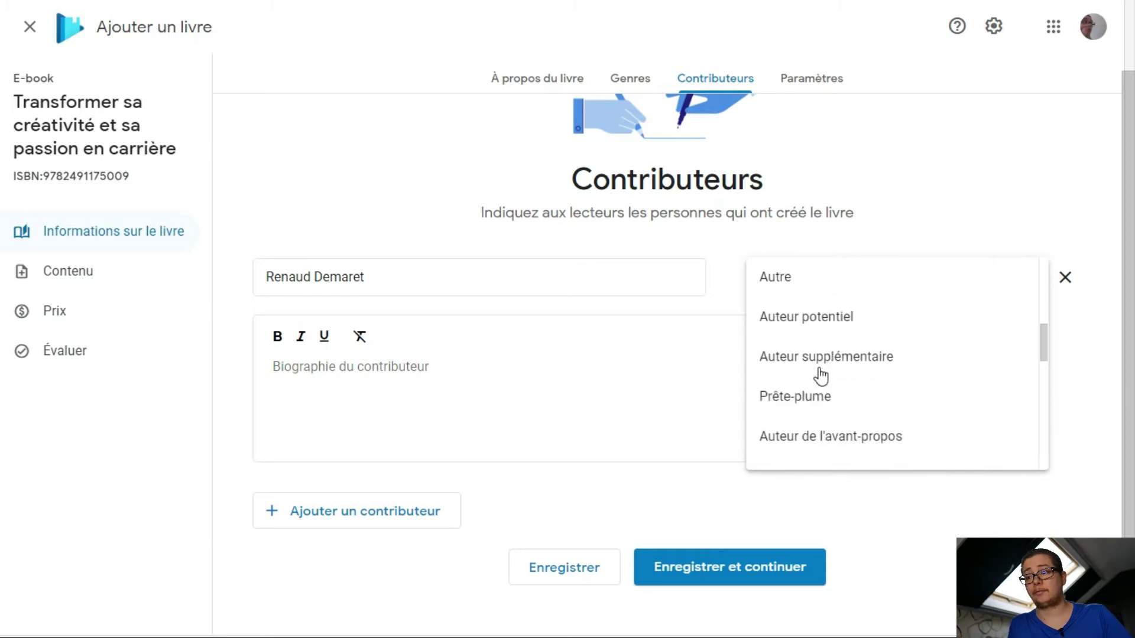
left_click(796, 289)
Paste in the contributor's biography and save the contributor details
left_click(473, 396)
scroll(485, 399, "down", 1)
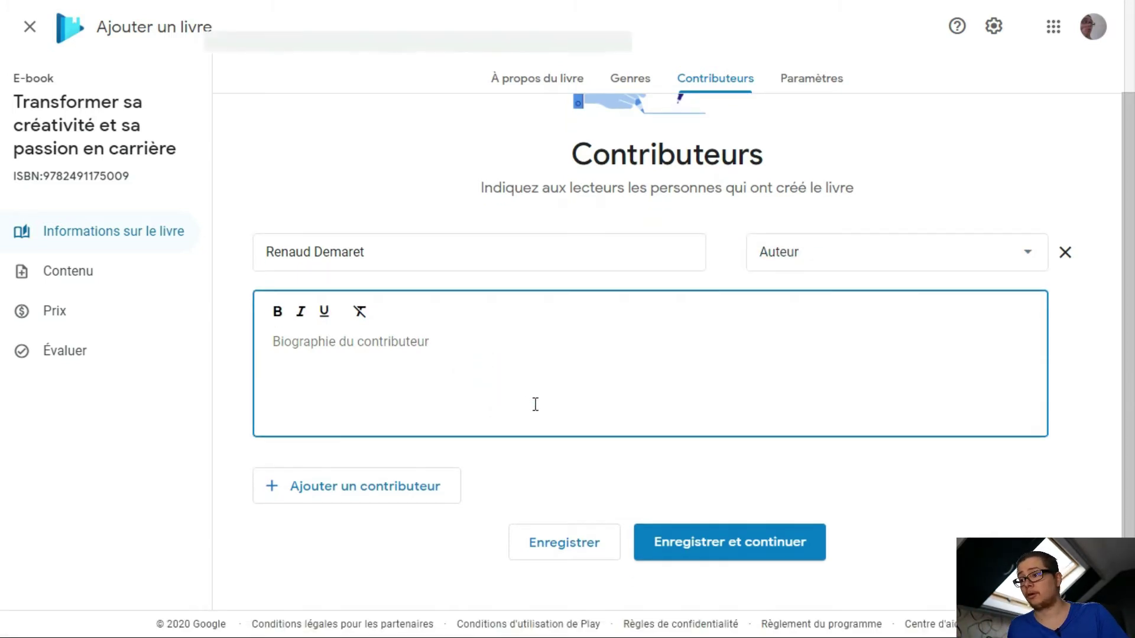
type("Formateur et auteur enthousiaste, le moteur de Renaud est de créer des programmes de formations (ou des livres initiatiques) simples et puissants dans différents domaines pour aider ses élèves à acquérir de nouvelles compétences rapidement.")
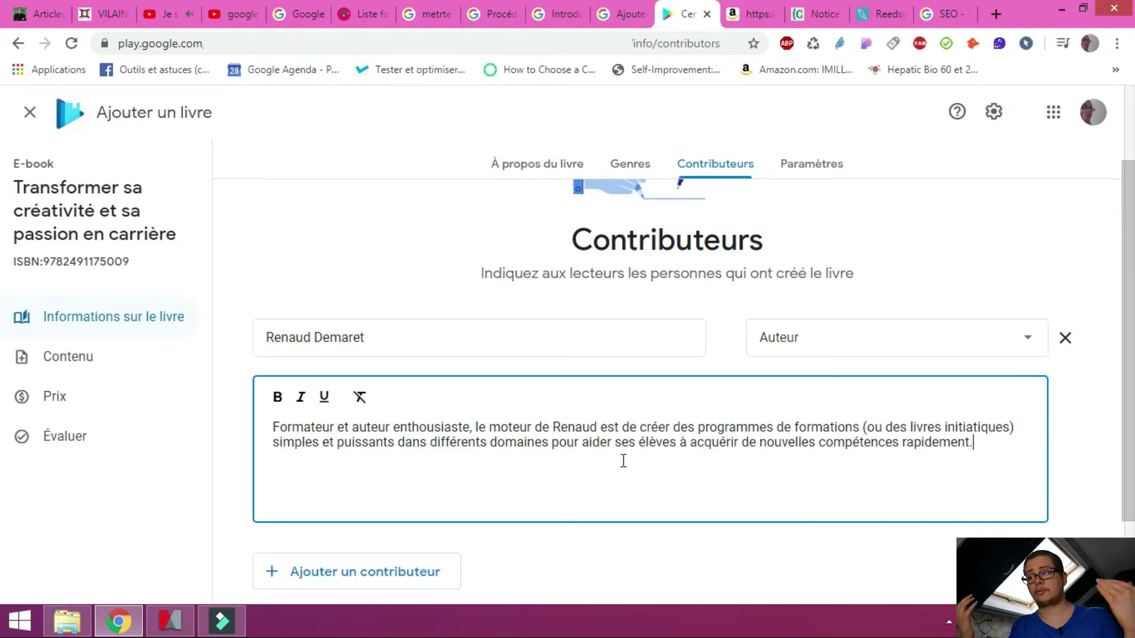
scroll(623, 461, "down", 2)
left_click(755, 517)
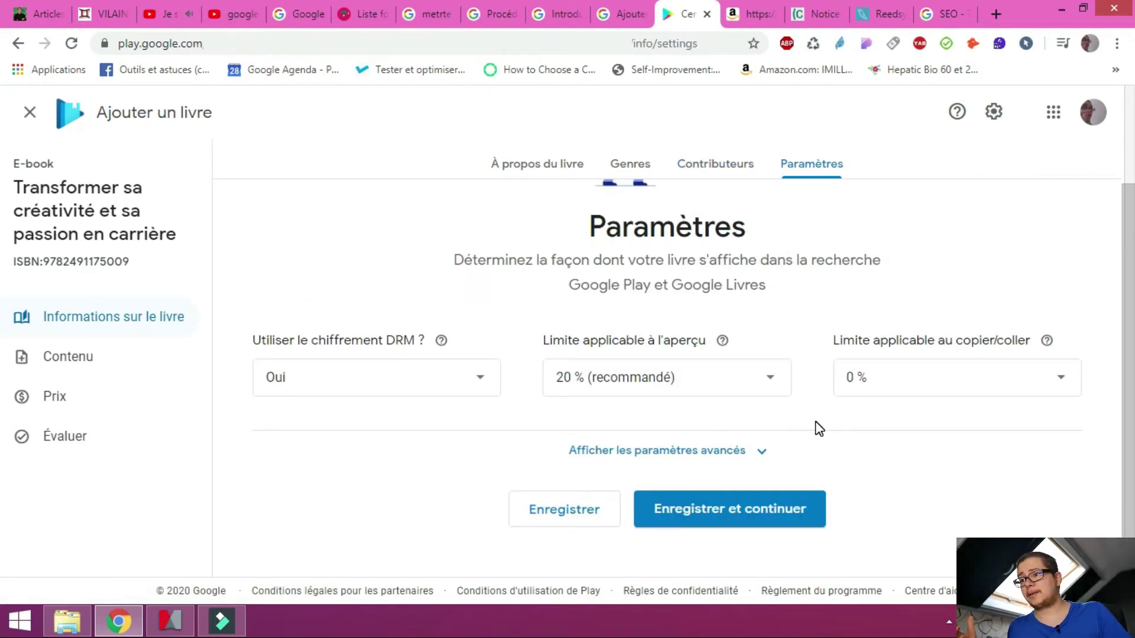
Set the preview limit to 20 % (recommandé) and check the DRM explanation
left_click(765, 391)
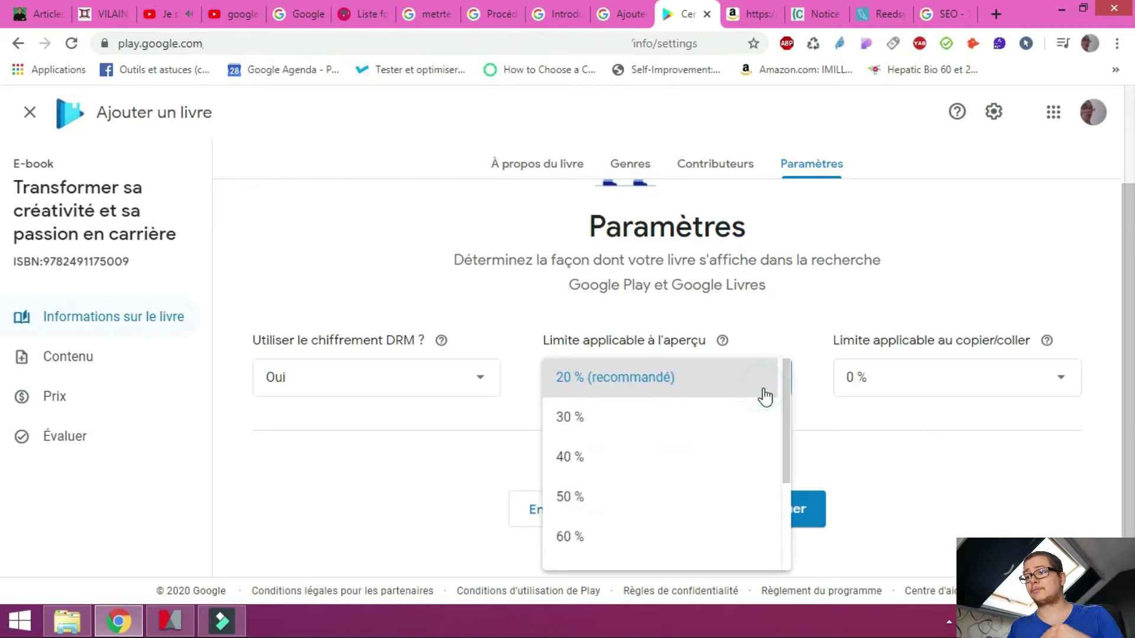
scroll(760, 444, "up", 1)
scroll(751, 497, "down", 5)
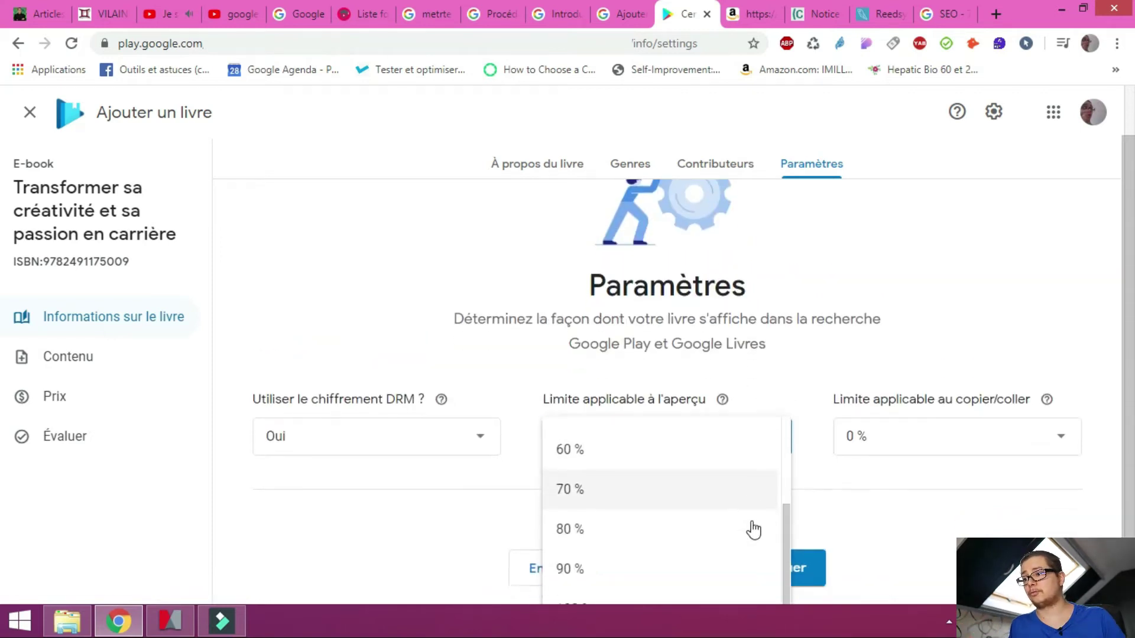
scroll(739, 502, "up", 3)
left_click(654, 389)
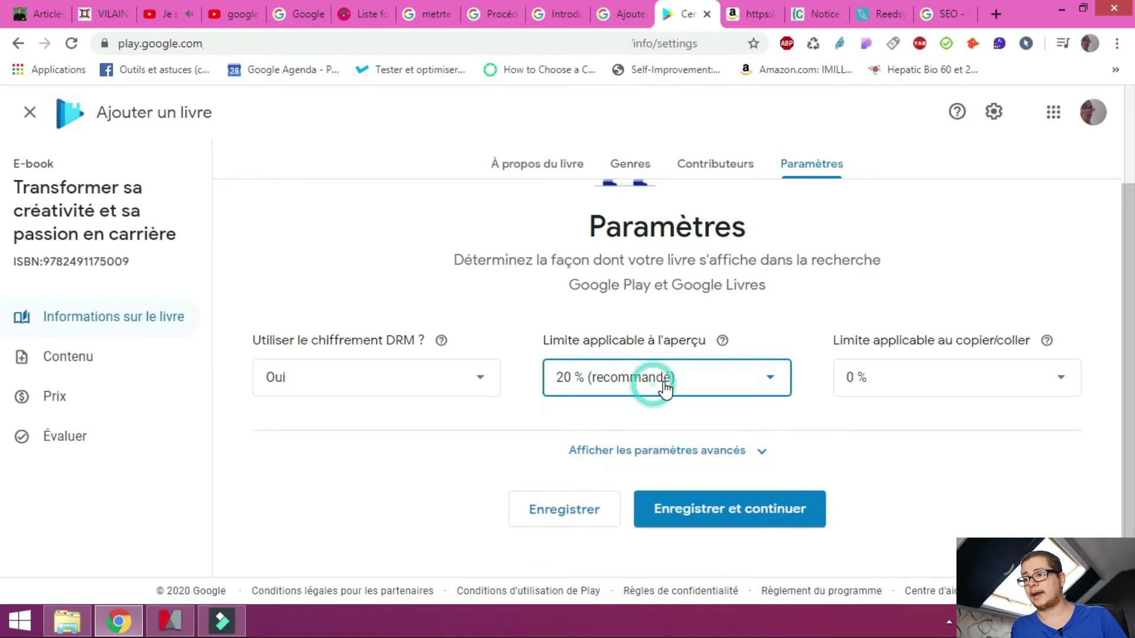
left_click(444, 342)
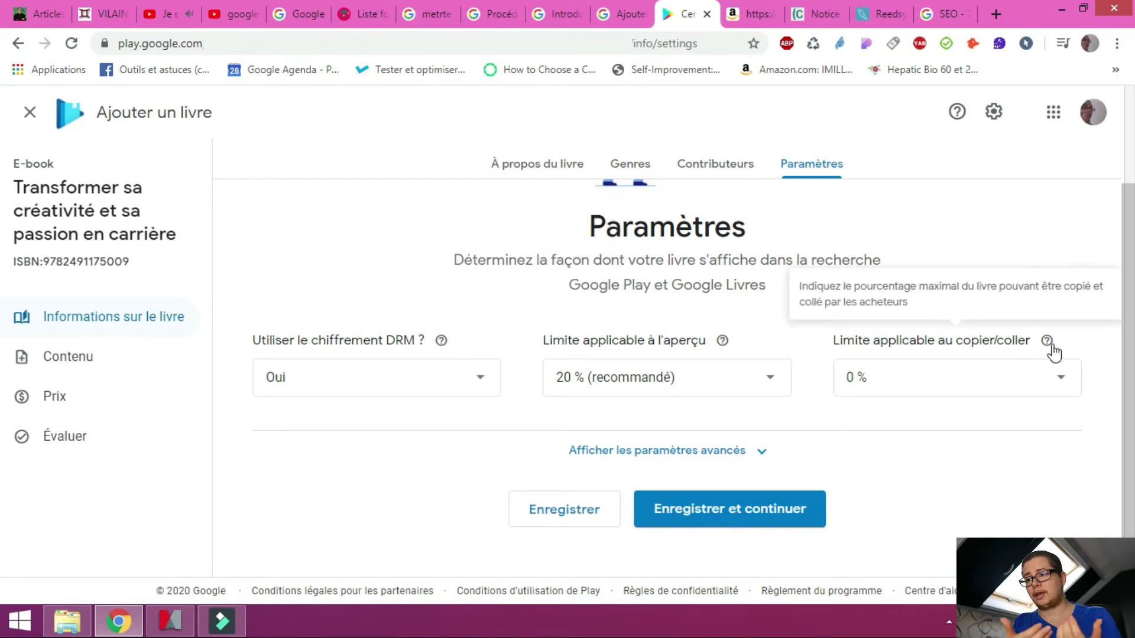
Set the copy/paste limit to 0 % and reveal the advanced settings
left_click(868, 382)
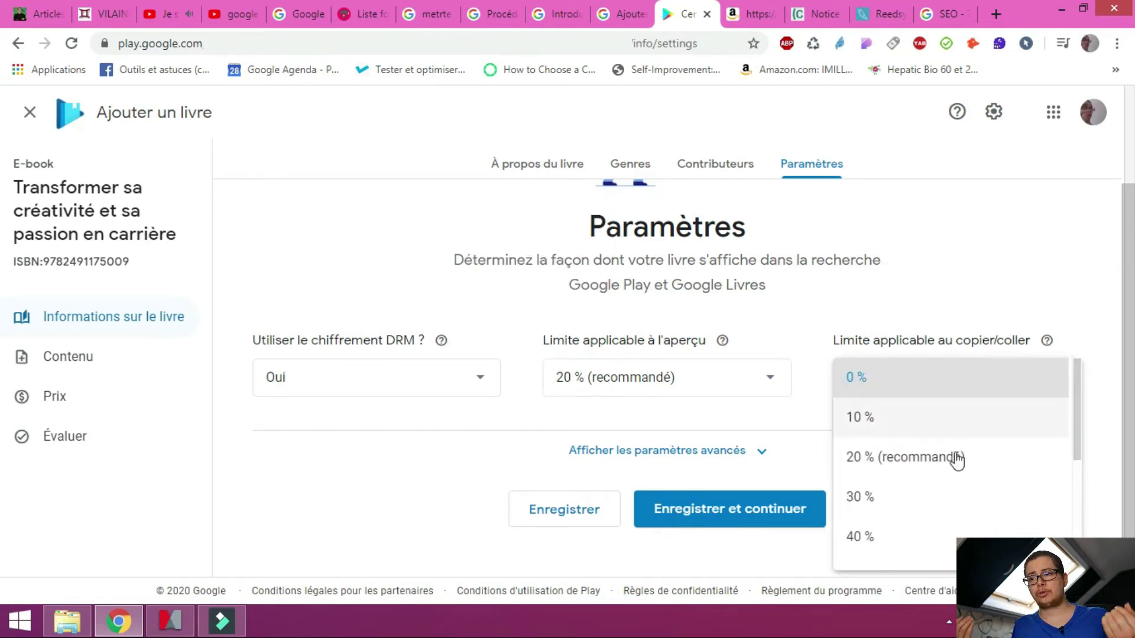
scroll(967, 481, "down", 5)
scroll(964, 473, "up", 5)
left_click(932, 396)
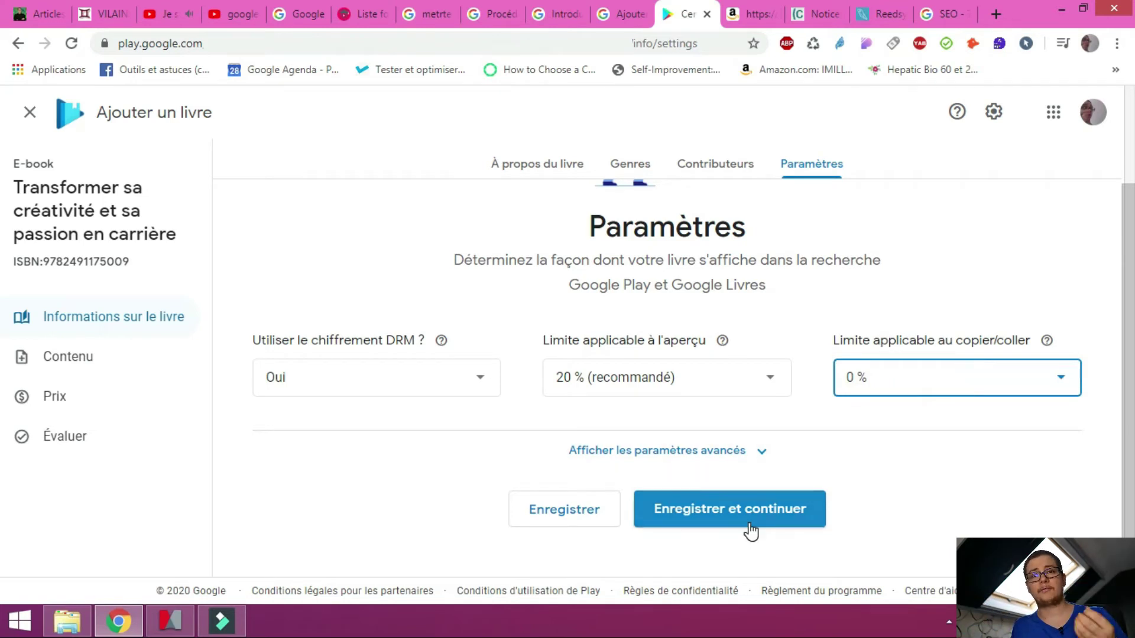
left_click(760, 451)
scroll(808, 399, "down", 4)
scroll(808, 399, "down", 2)
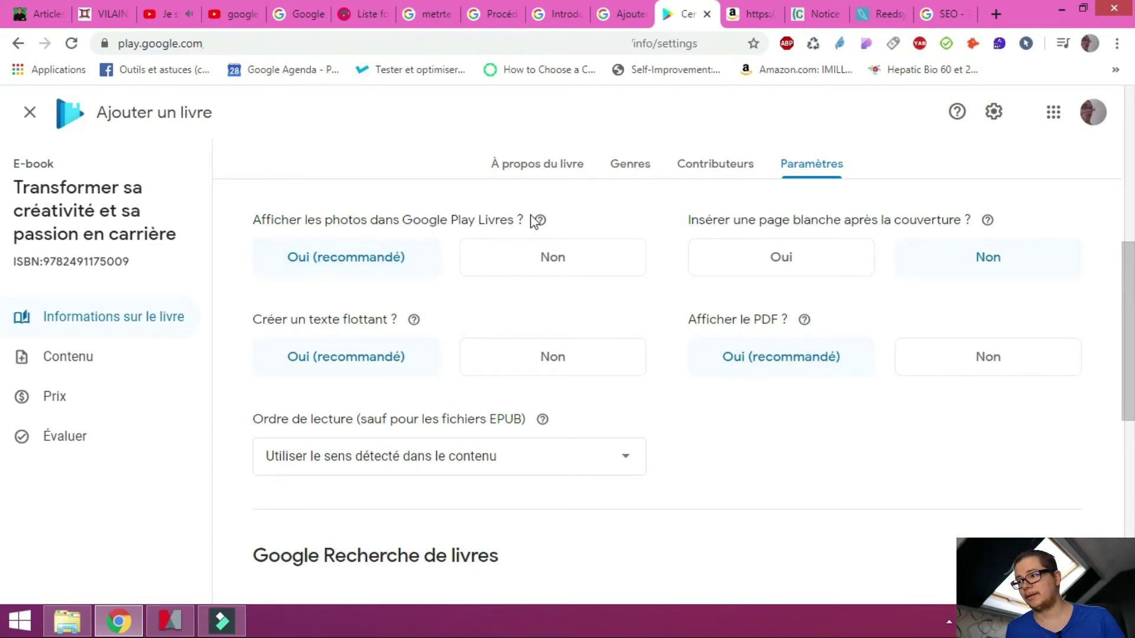
mouse_move(539, 225)
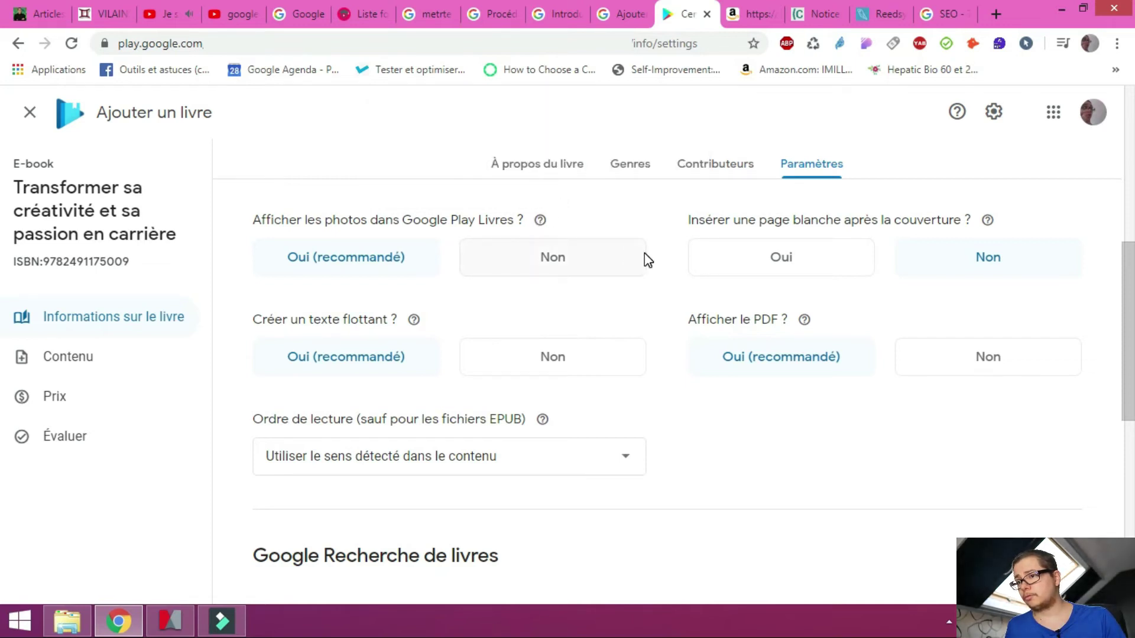
mouse_move(990, 225)
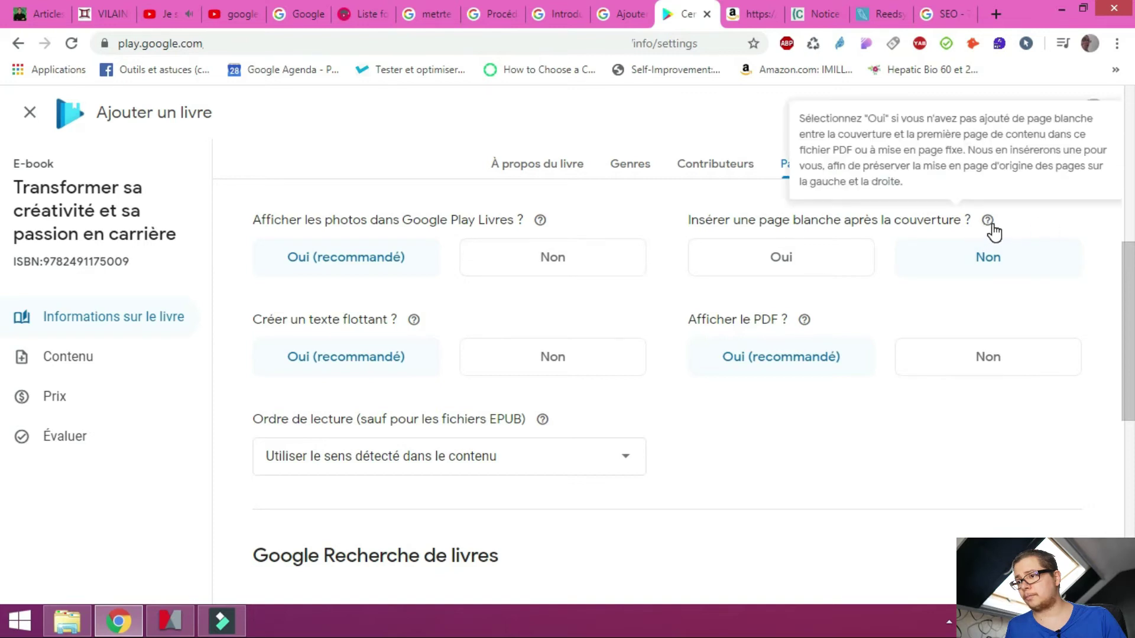
mouse_move(803, 326)
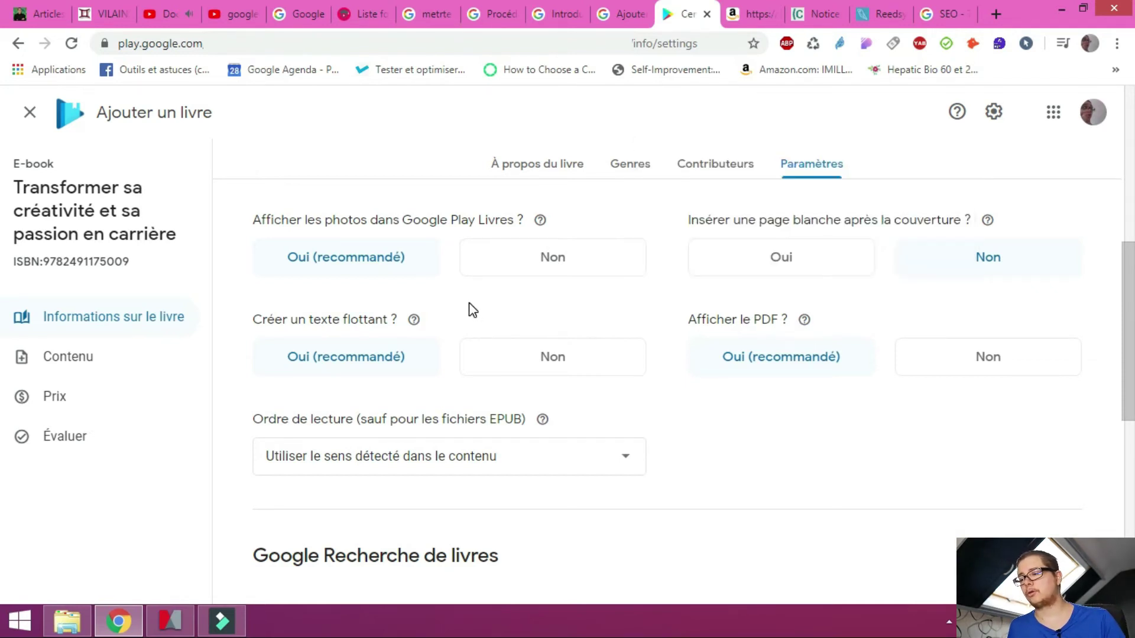
mouse_move(415, 323)
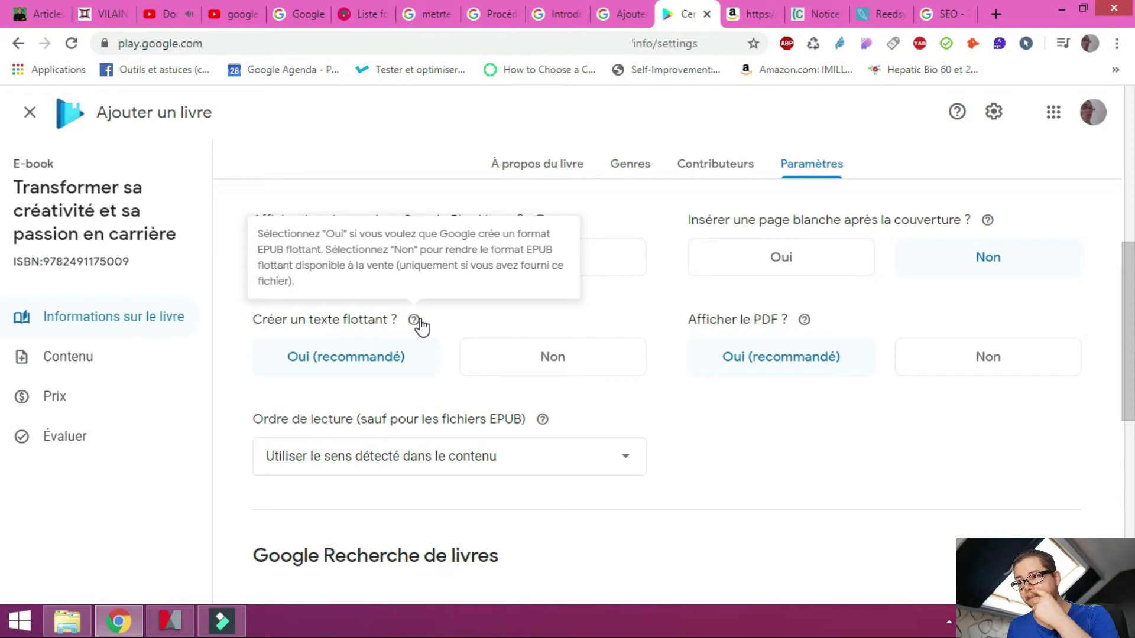
scroll(740, 372, "down", 3)
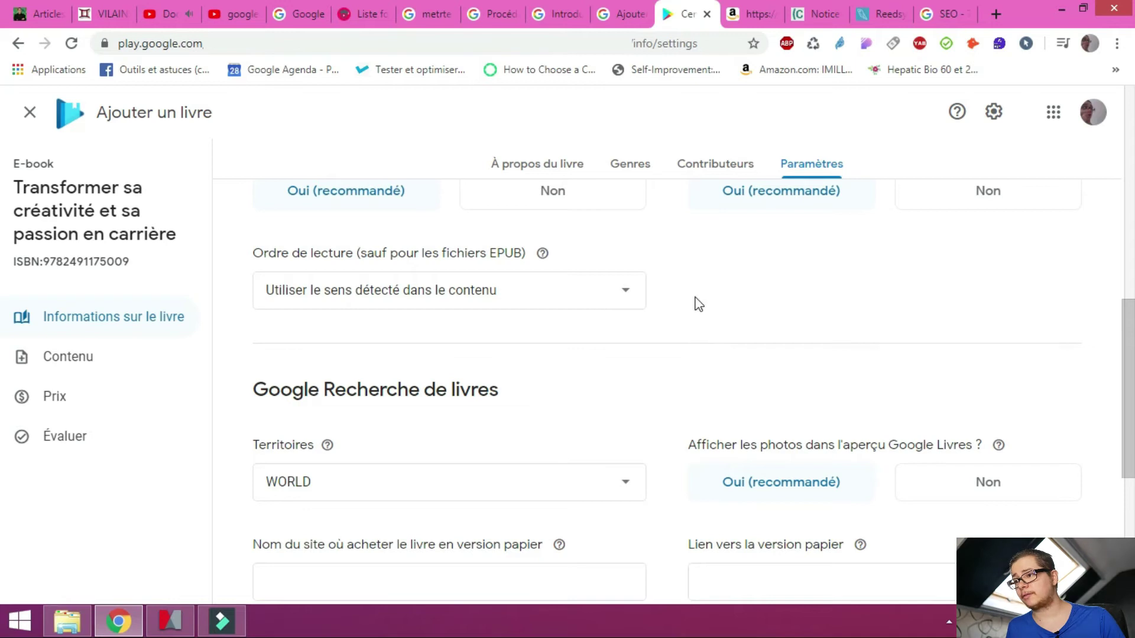
Review the advanced settings, with PDF download set to Non, and save them
scroll(697, 303, "down", 3)
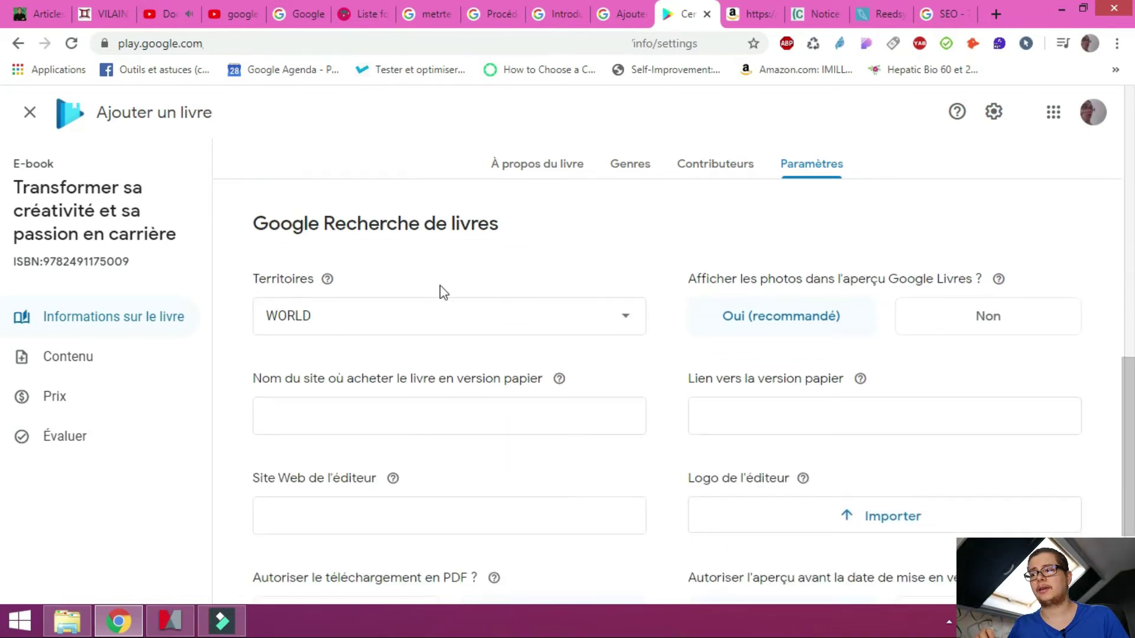
mouse_move(324, 287)
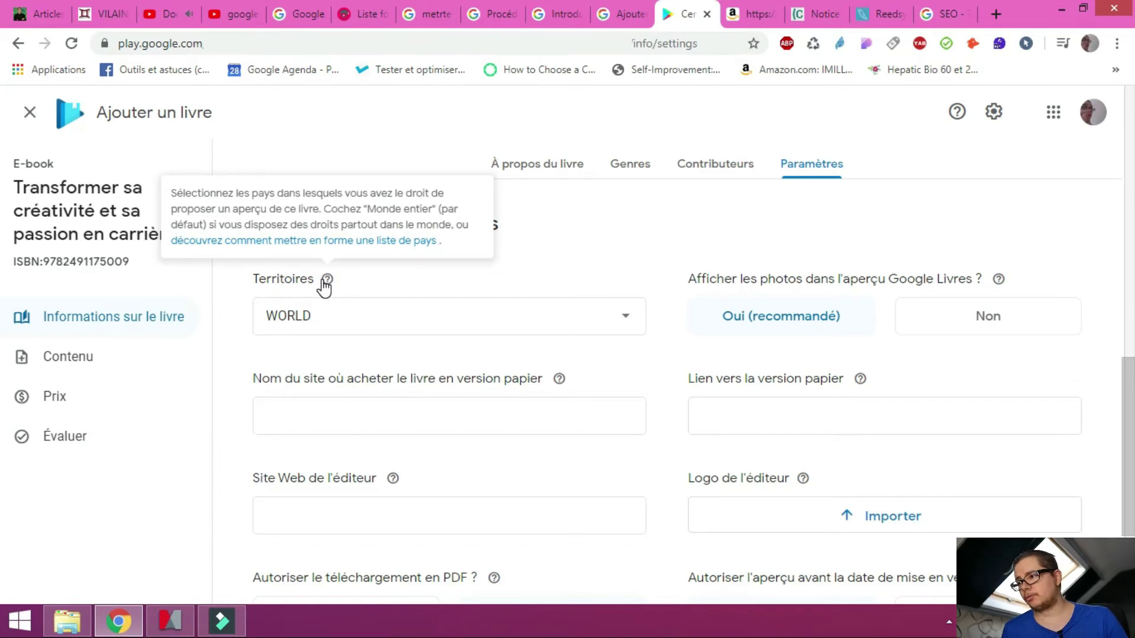
scroll(325, 287, "up", 10)
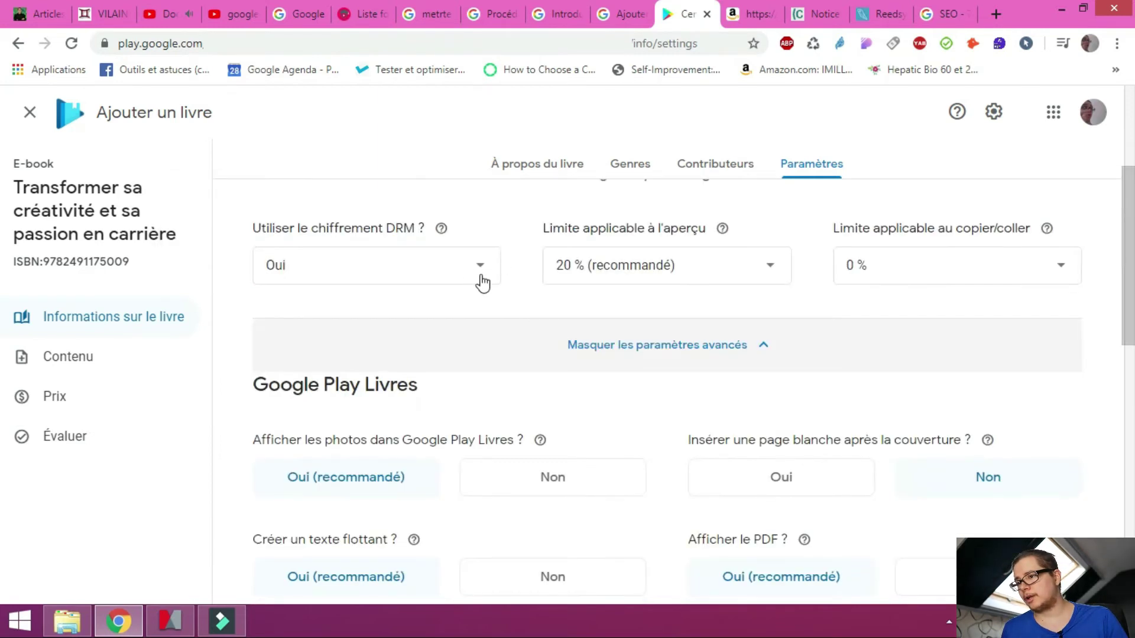
scroll(633, 398, "down", 4)
scroll(674, 307, "down", 7)
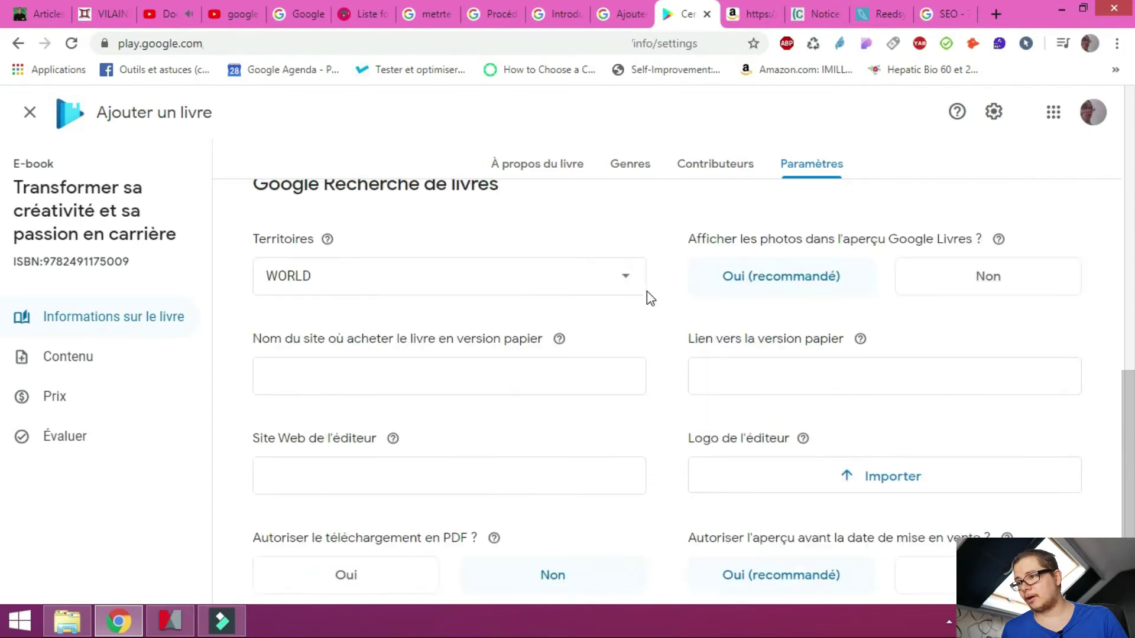
mouse_move(860, 278)
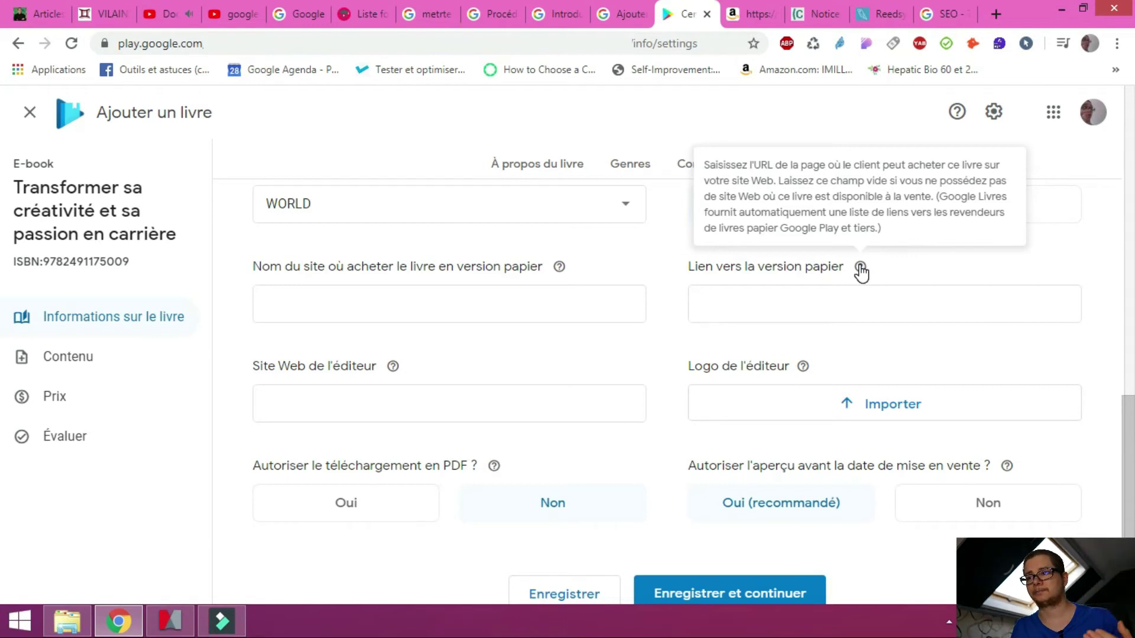
scroll(606, 289, "up", 4)
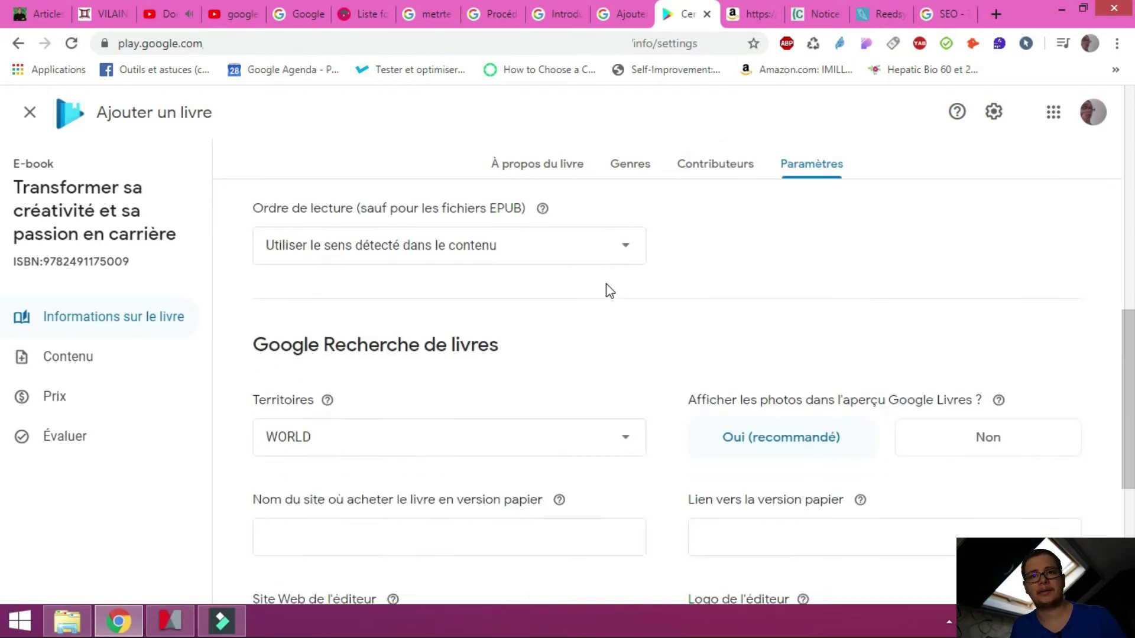
scroll(609, 290, "down", 5)
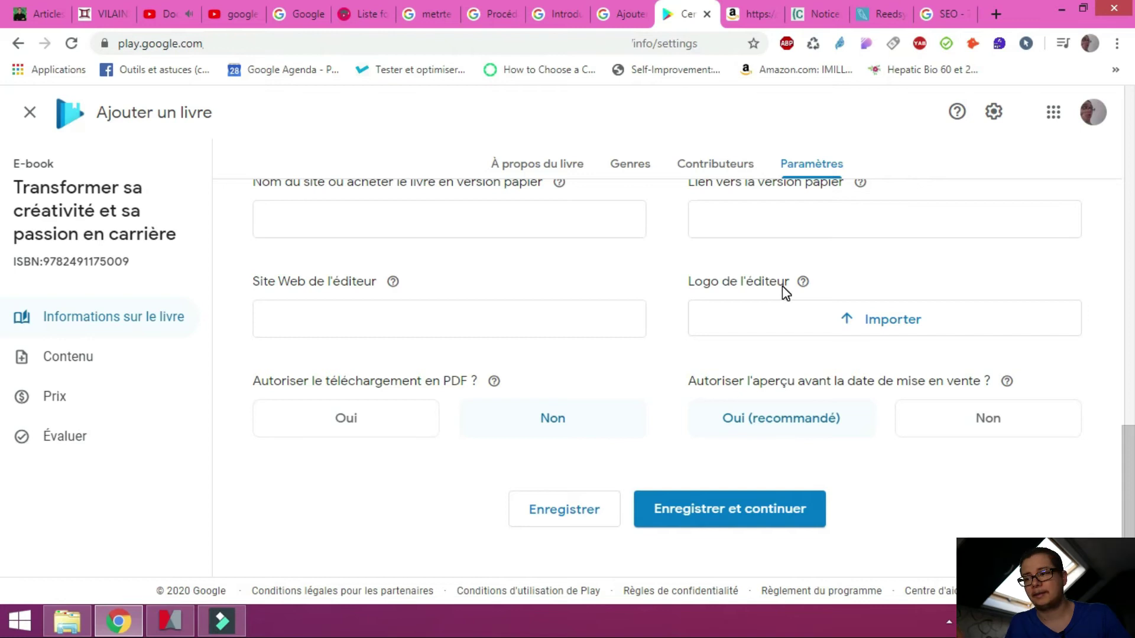
scroll(792, 286, "up", 10)
scroll(805, 431, "up", 4)
scroll(807, 425, "down", 14)
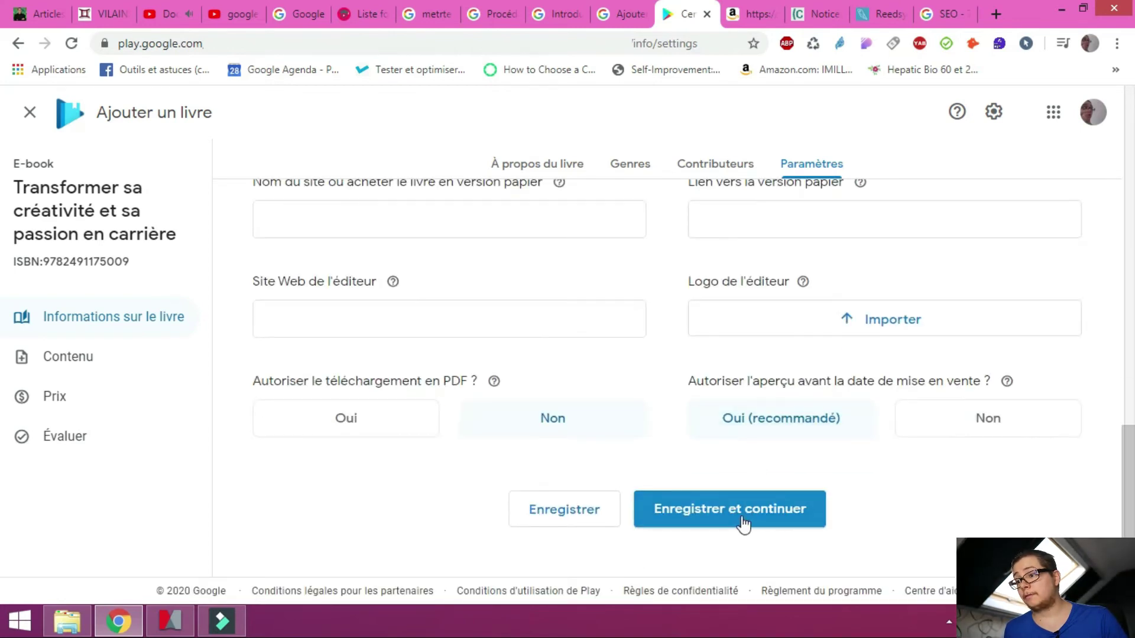
left_click(742, 517)
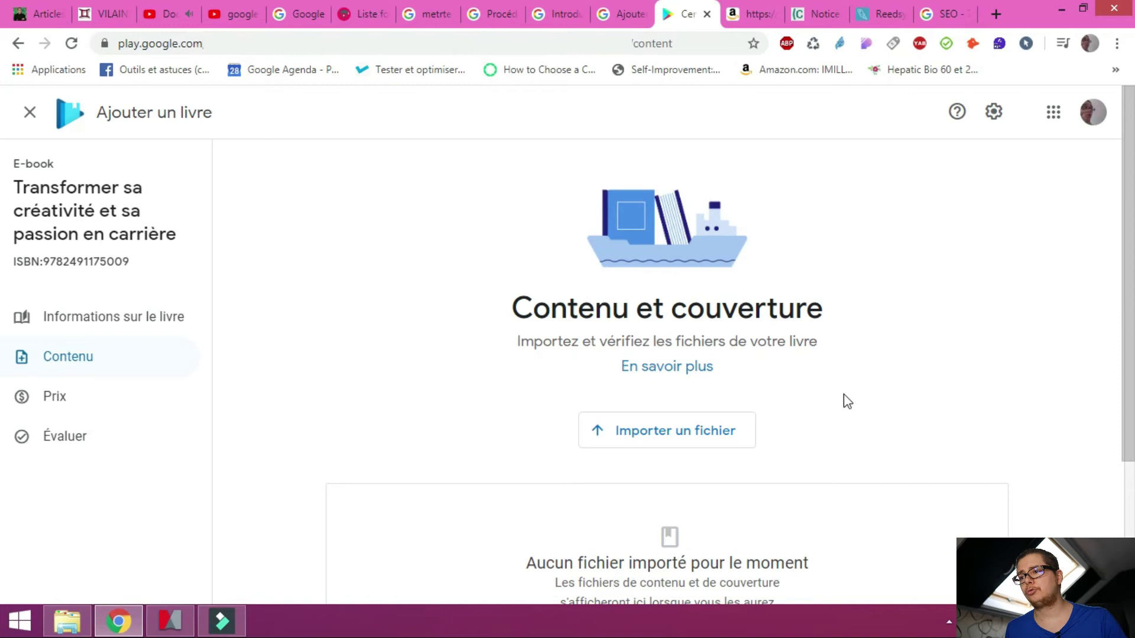
Start a file import and browse into the Textes subfolder holding the book's PDFs
scroll(857, 371, "down", 1)
scroll(895, 341, "down", 1)
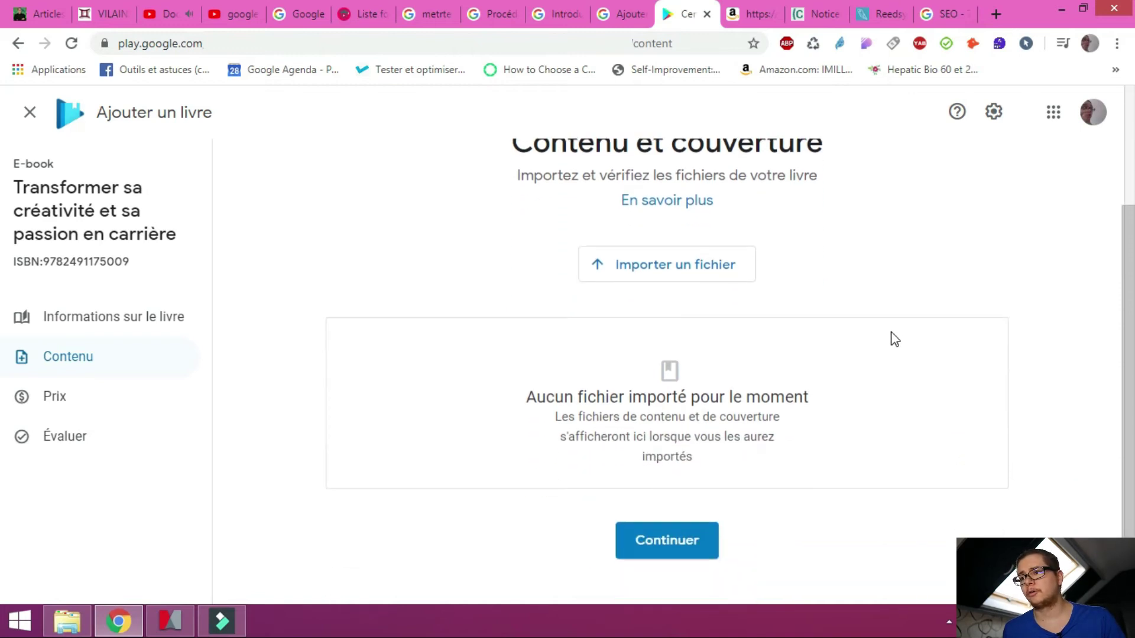
scroll(895, 336, "down", 1)
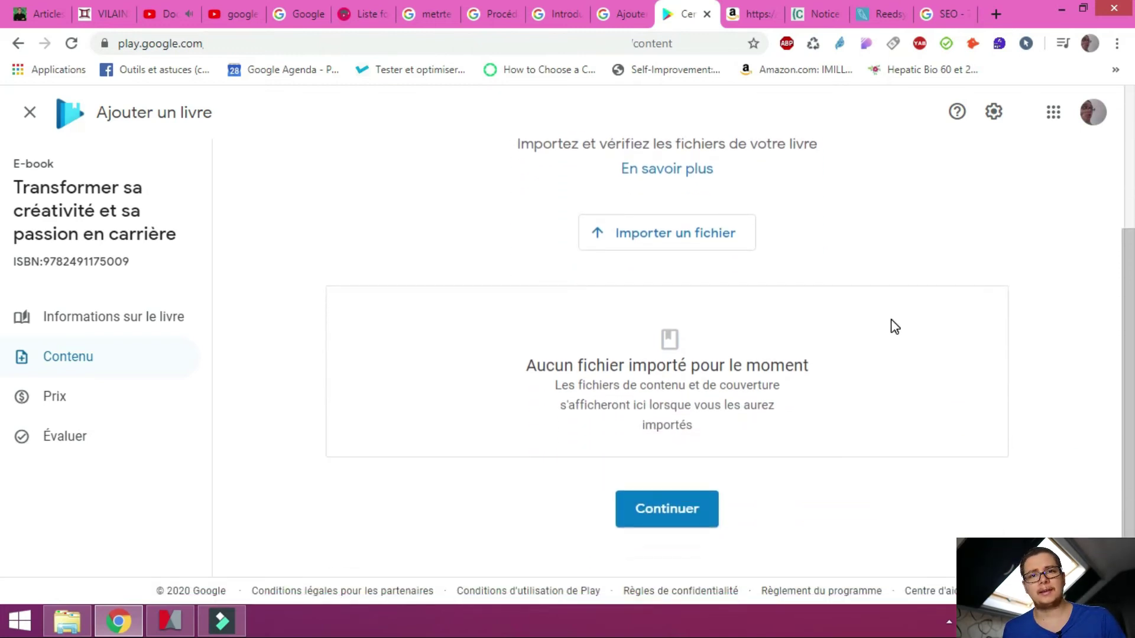
scroll(857, 334, "up", 1)
left_click(701, 326)
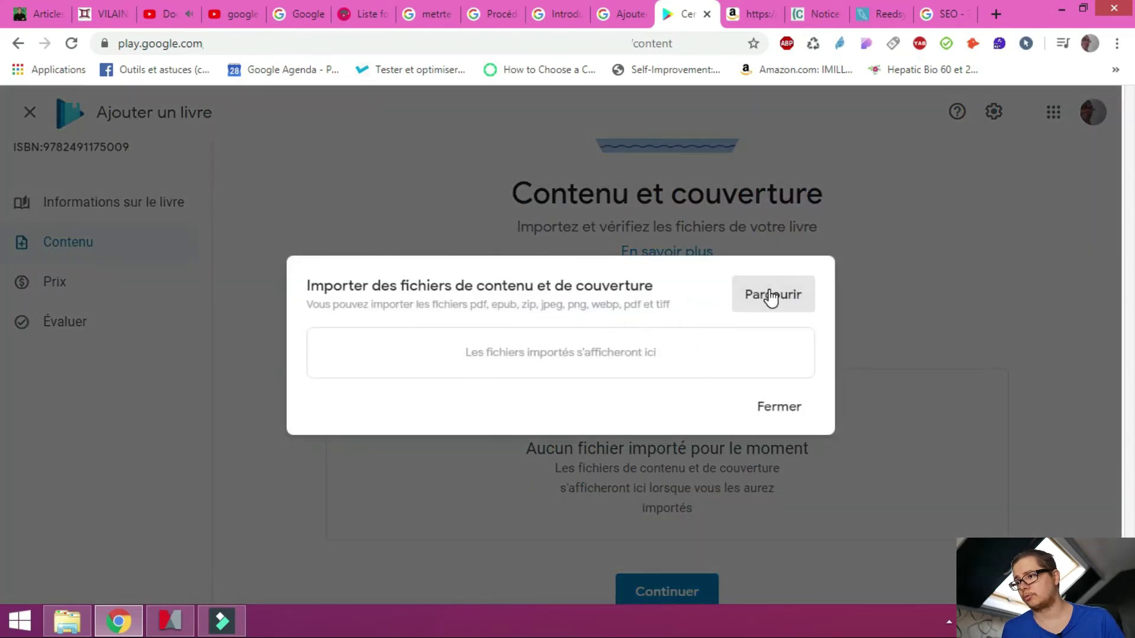
left_click(770, 297)
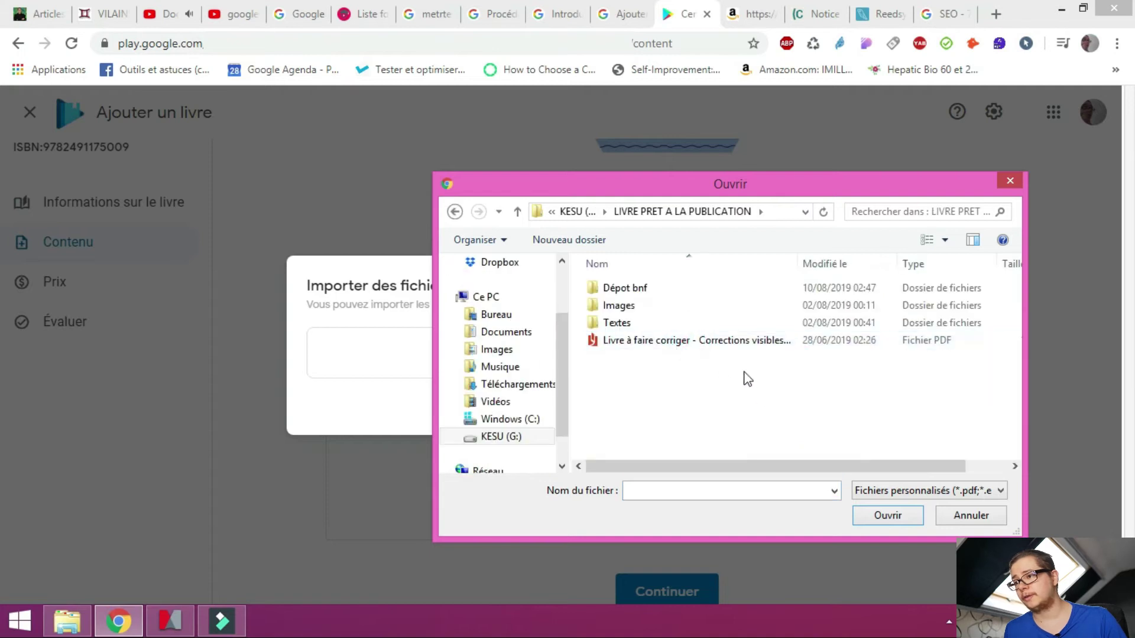
double_click(692, 325)
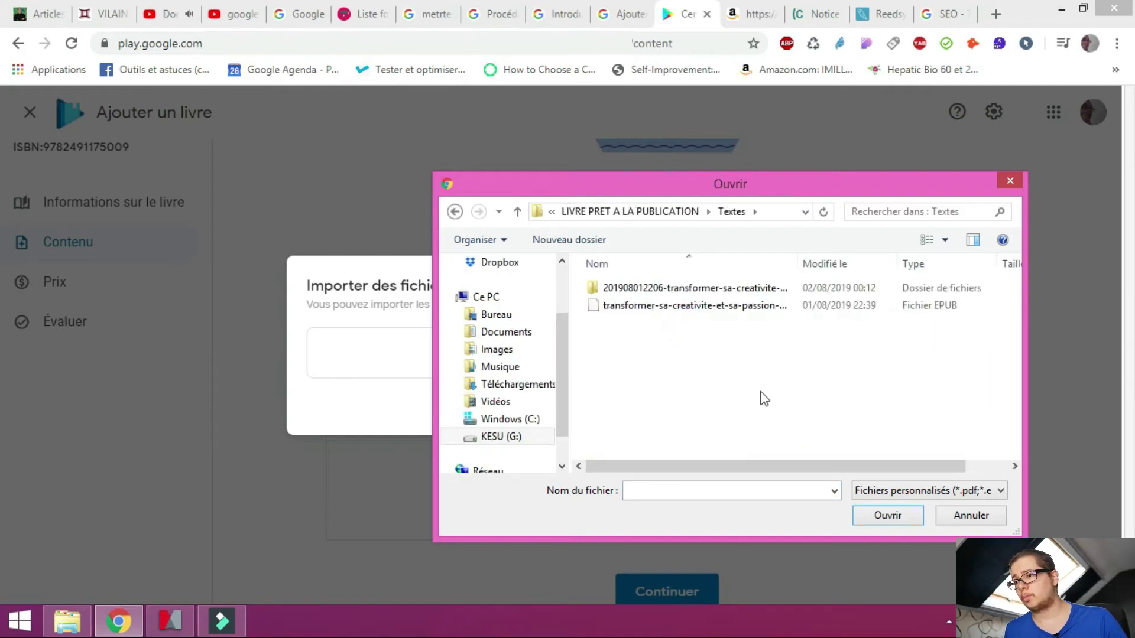
double_click(709, 289)
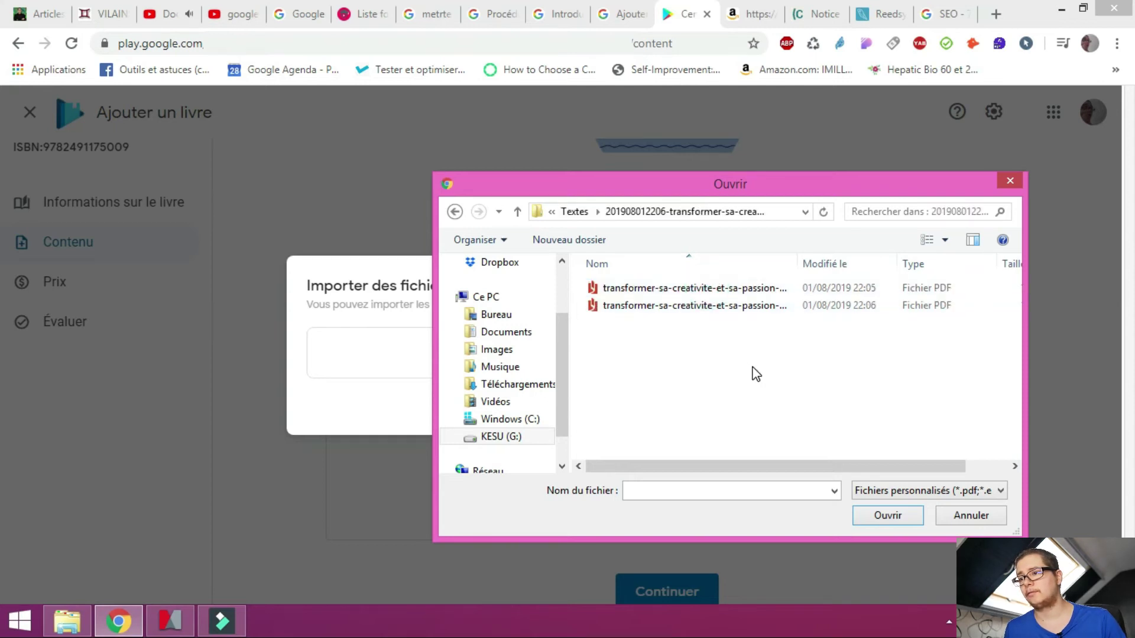
Upload the PRINT-READY PDF as ISBN:9782491175009.pdf and close the upload window
left_click_drag(798, 264, 947, 276)
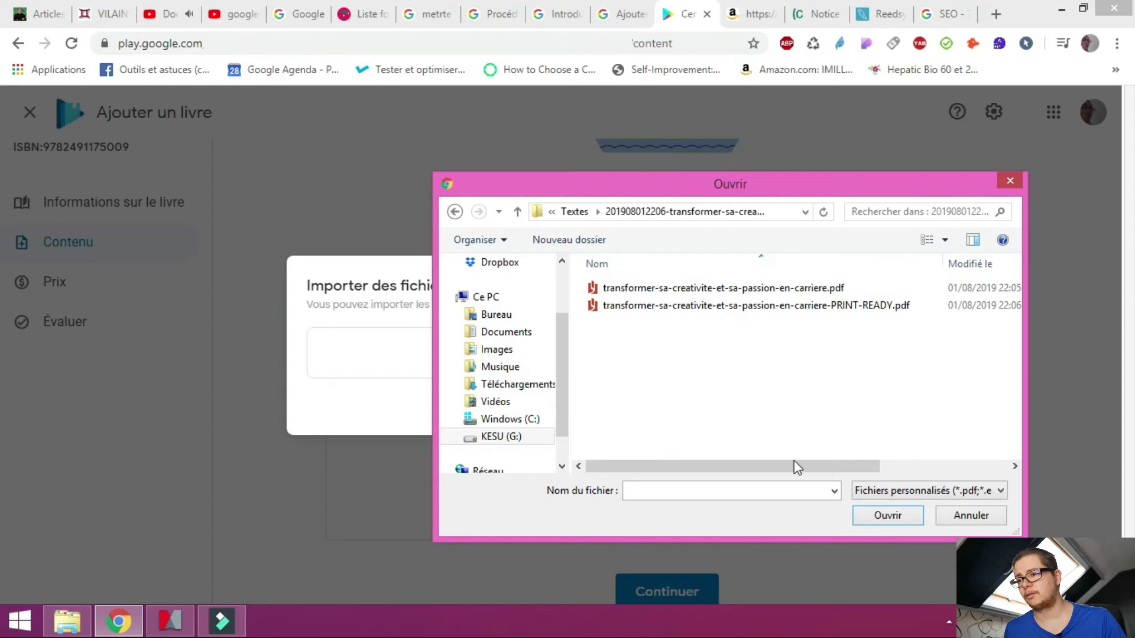
left_click_drag(794, 467, 910, 476)
left_click(823, 306)
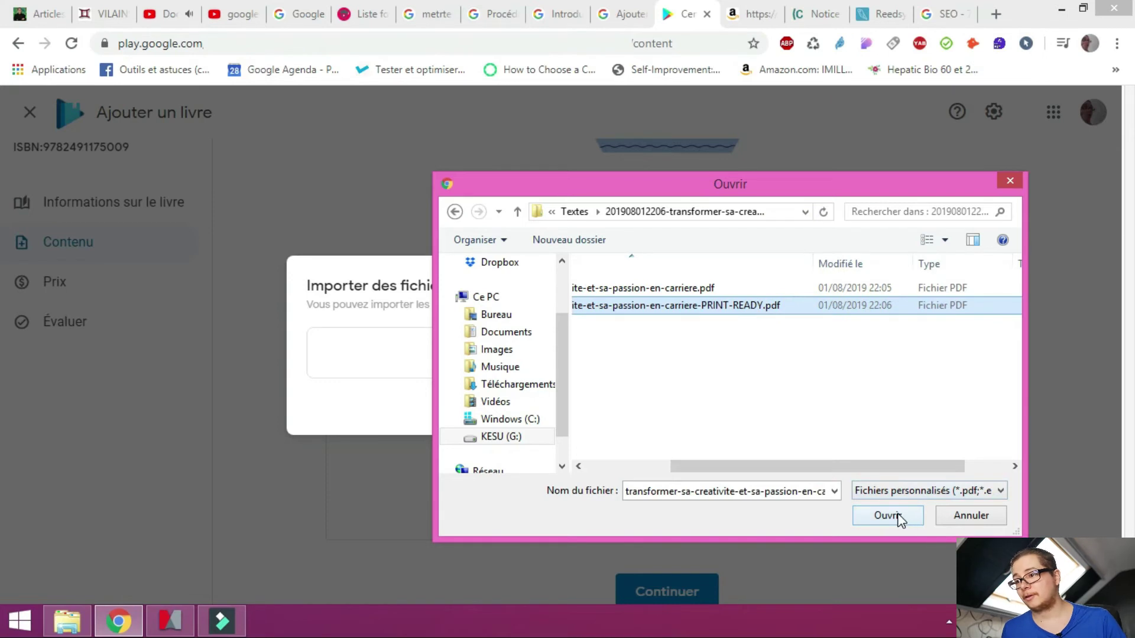
left_click(898, 516)
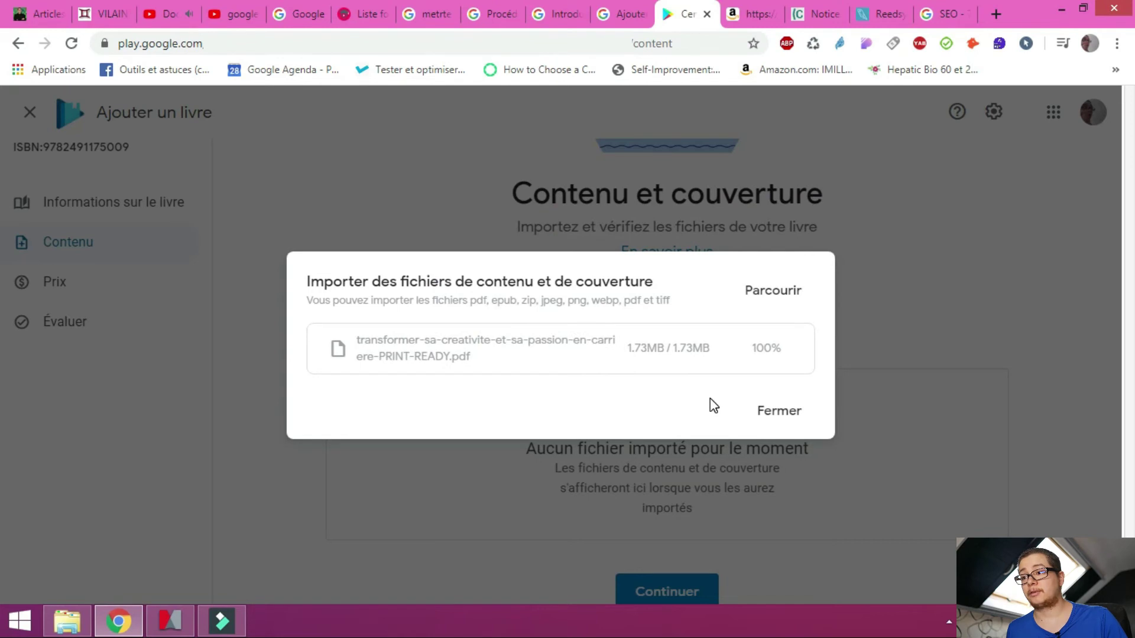
left_click(779, 420)
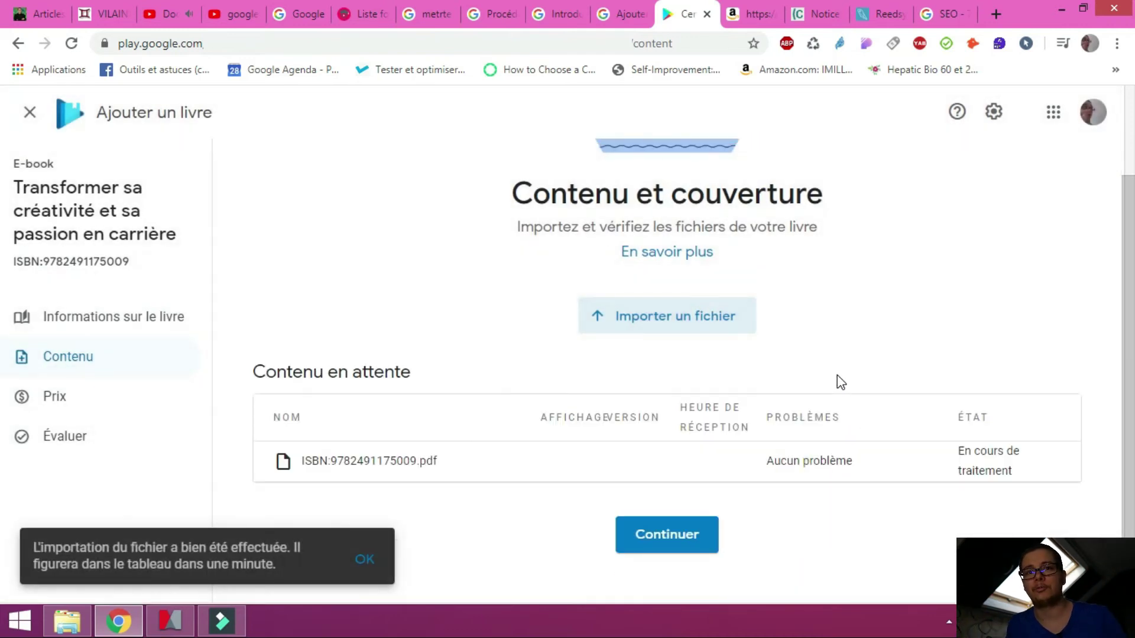
scroll(831, 373, "down", 1)
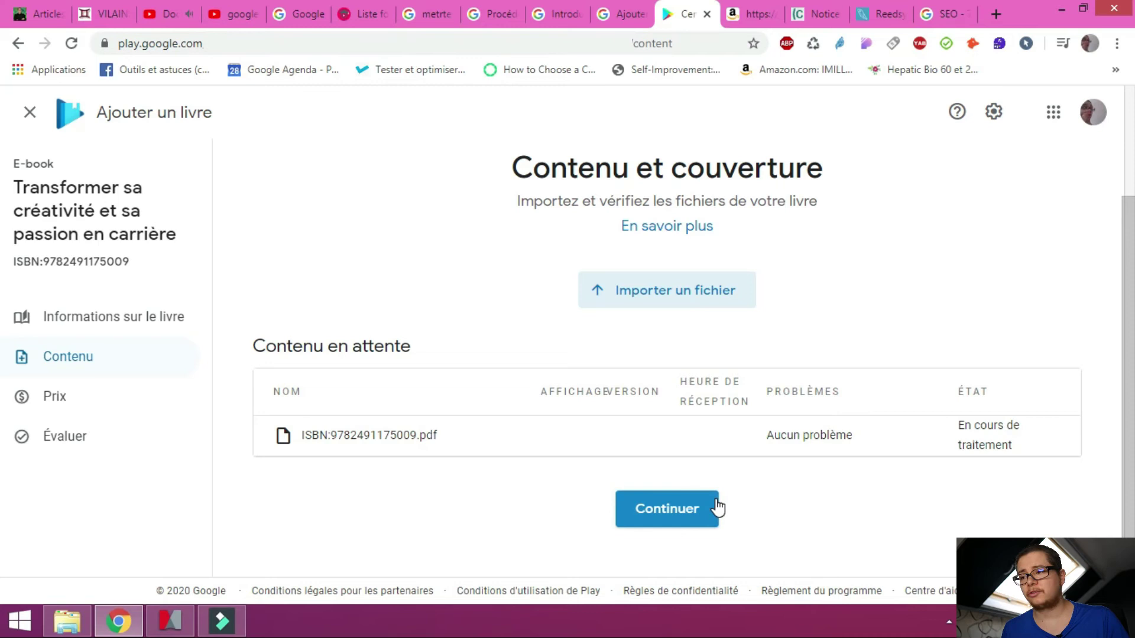
Enter a 9,99 € tax-included WORLD price and save it
left_click(697, 519)
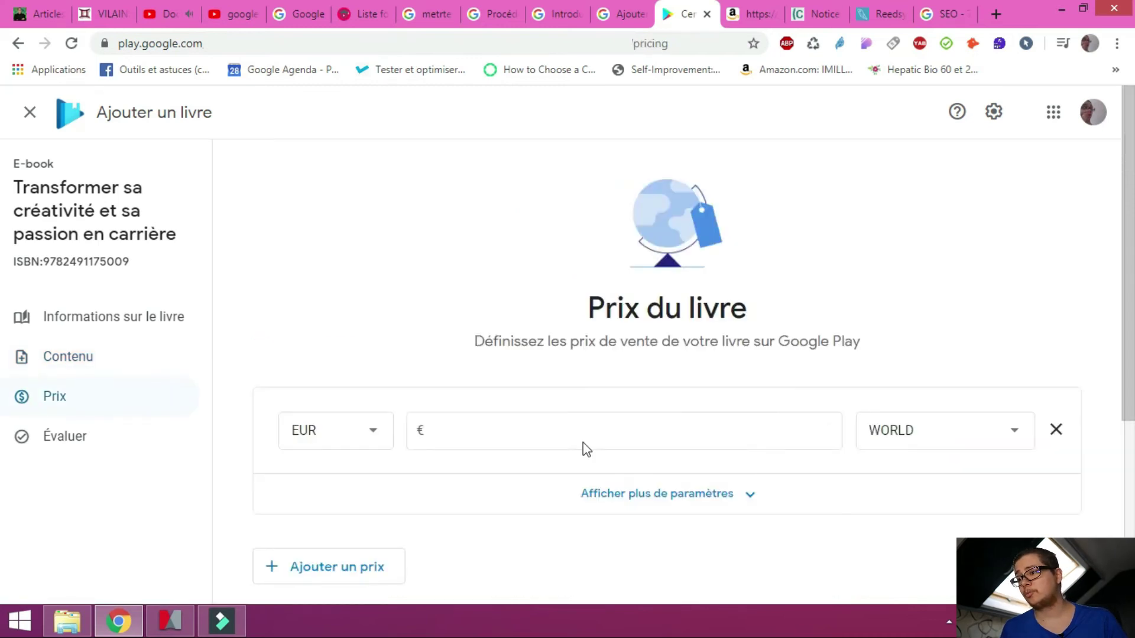
left_click(539, 323)
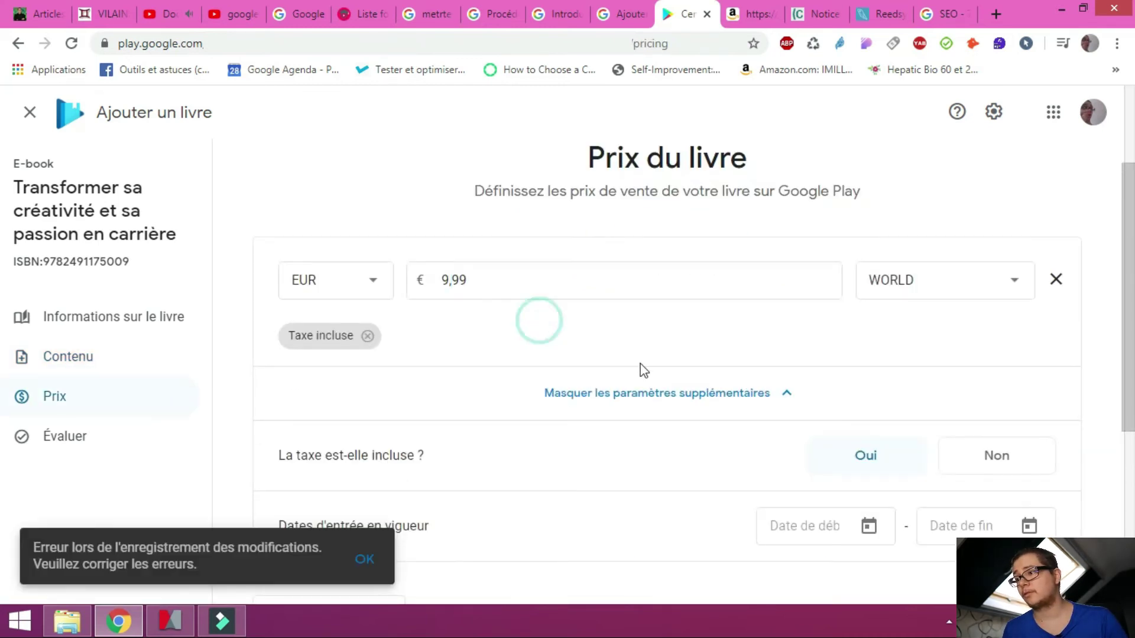
scroll(640, 363, "down", 5)
left_click(739, 431)
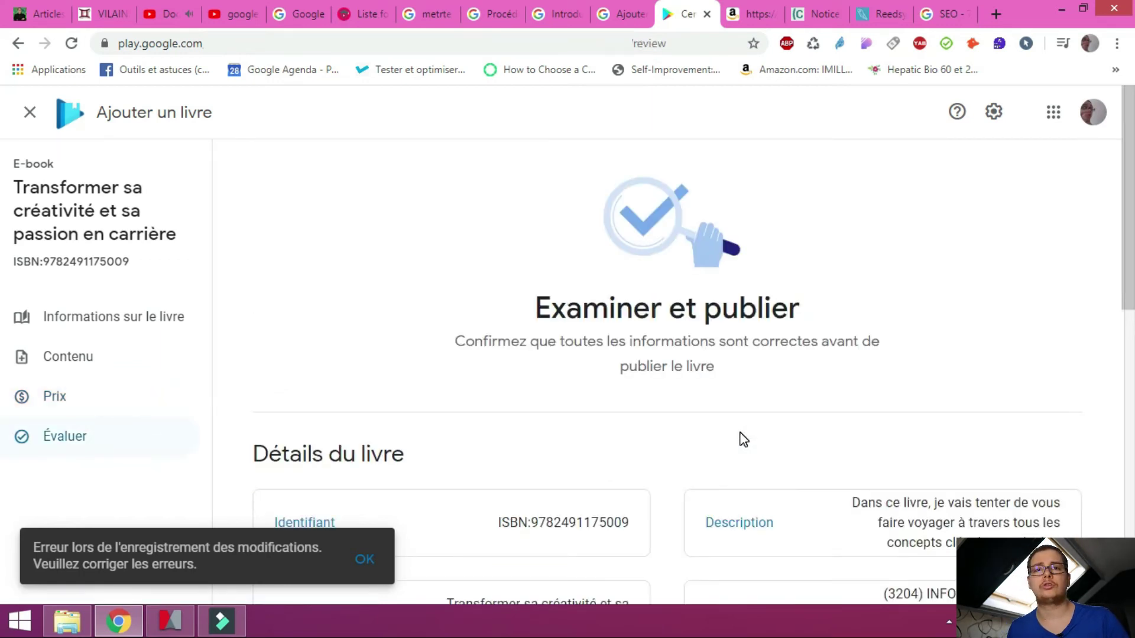
scroll(768, 336, "down", 5)
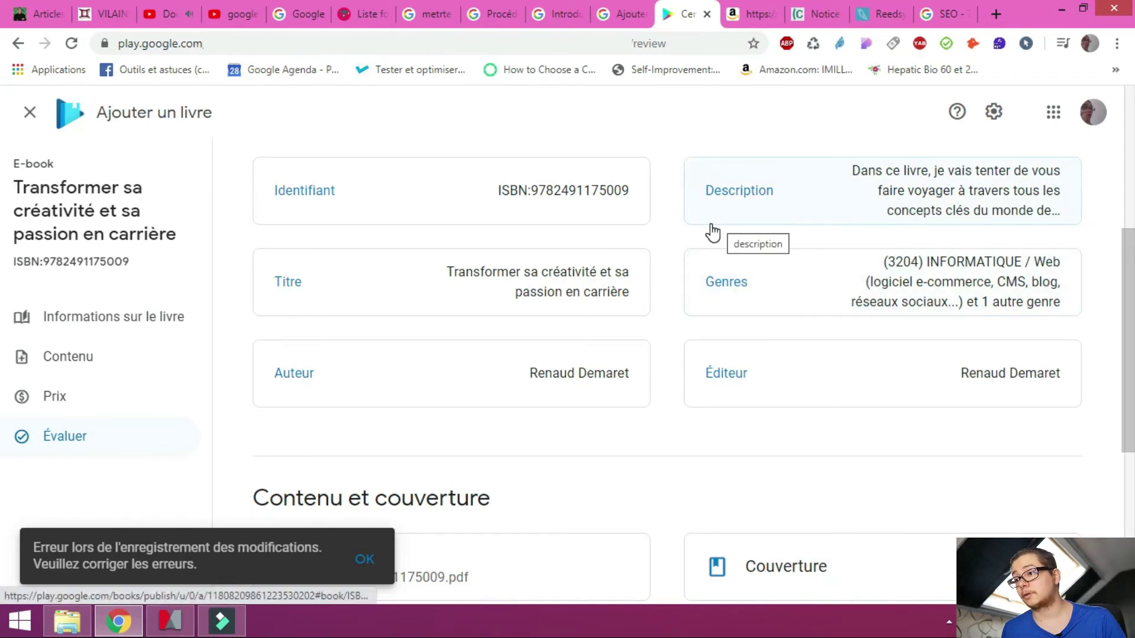
scroll(615, 200, "down", 1)
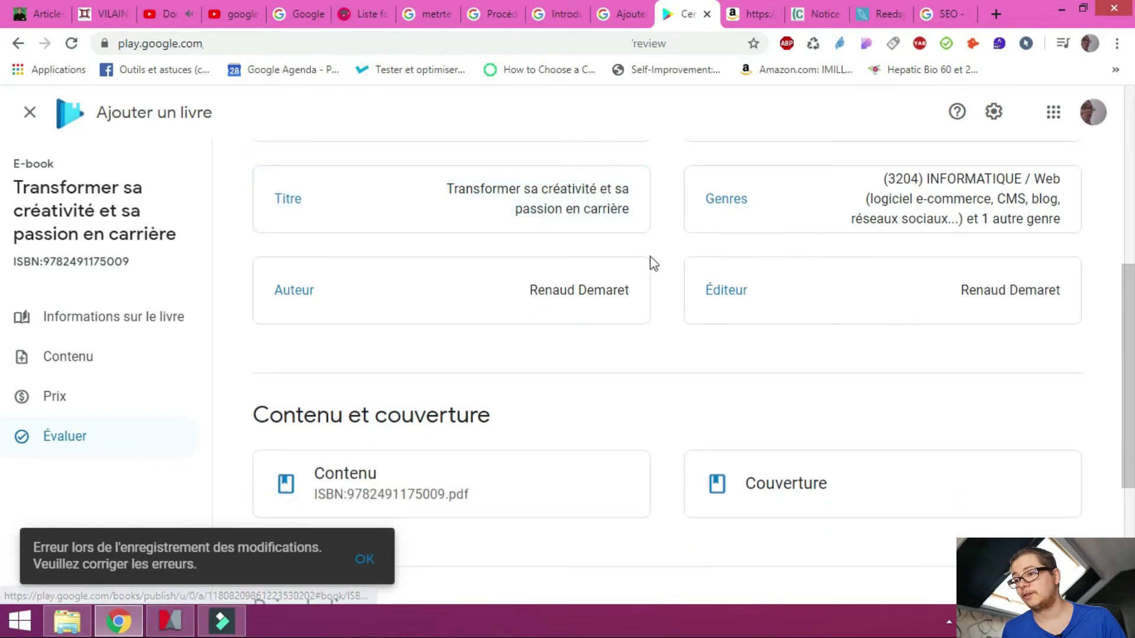
scroll(650, 250, "down", 1)
scroll(650, 248, "down", 2)
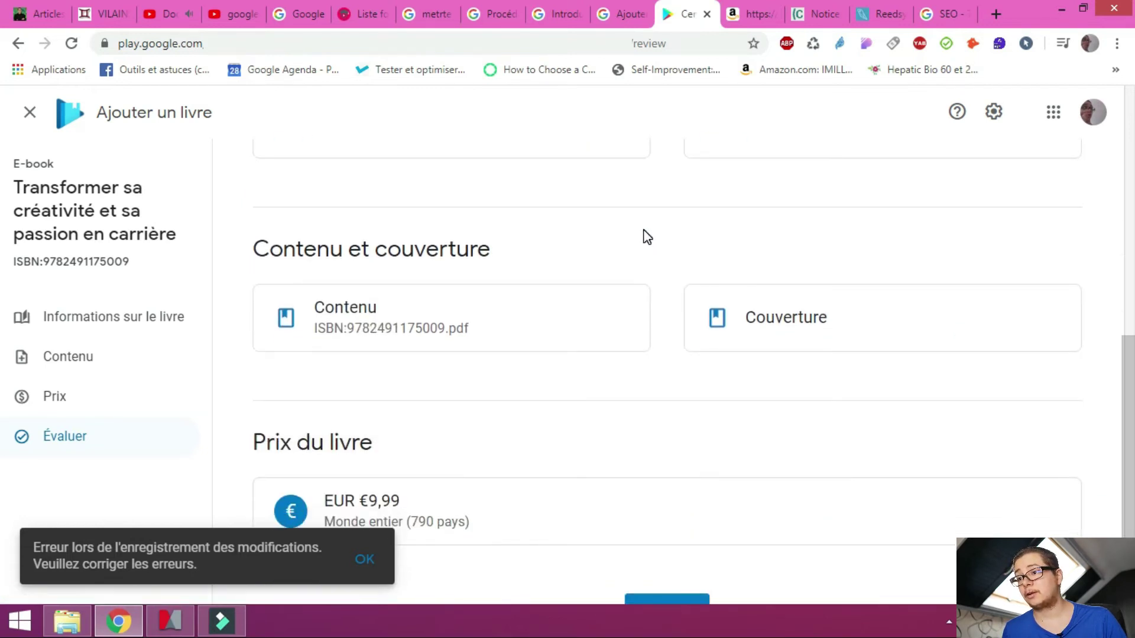
scroll(644, 237, "down", 1)
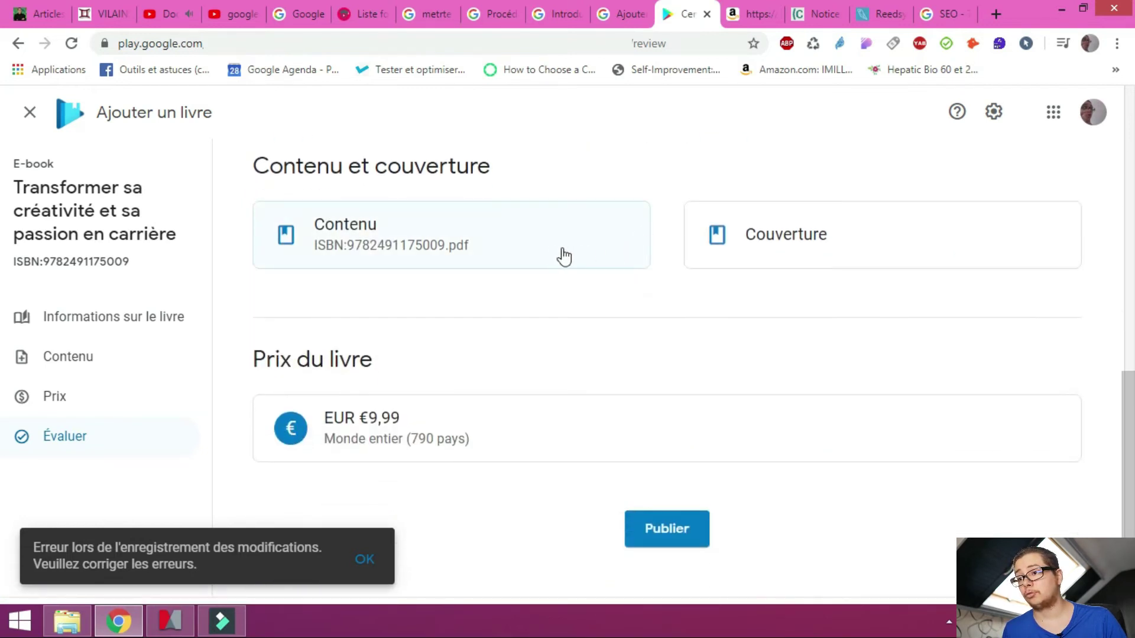
Upload 1.png from the Images folder as the front cover and close the upload window
left_click(787, 258)
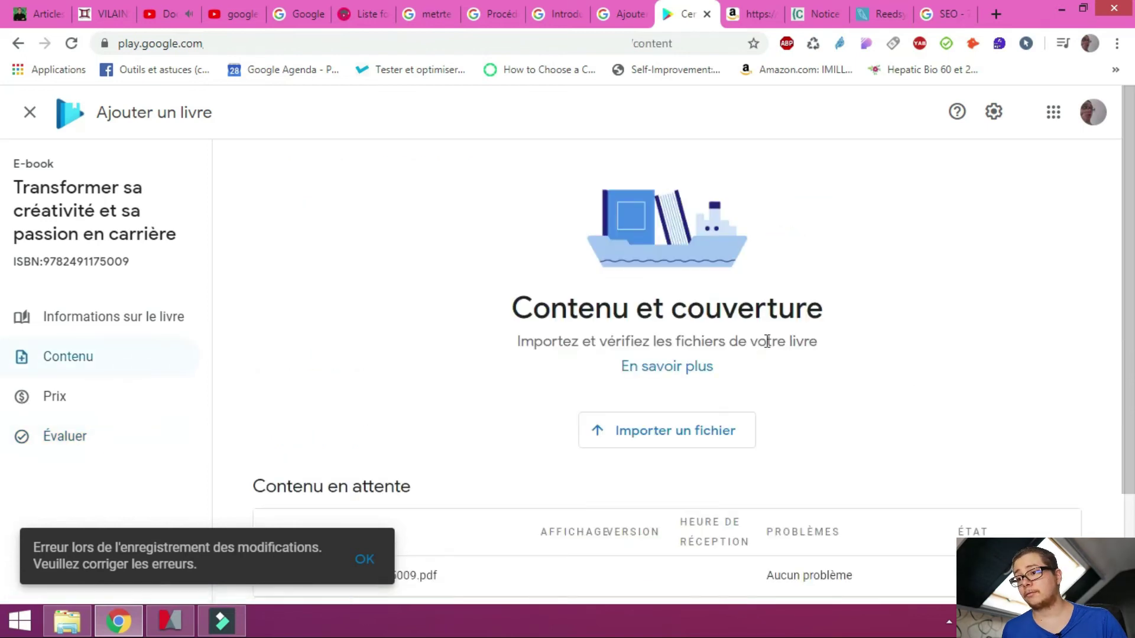
left_click(715, 294)
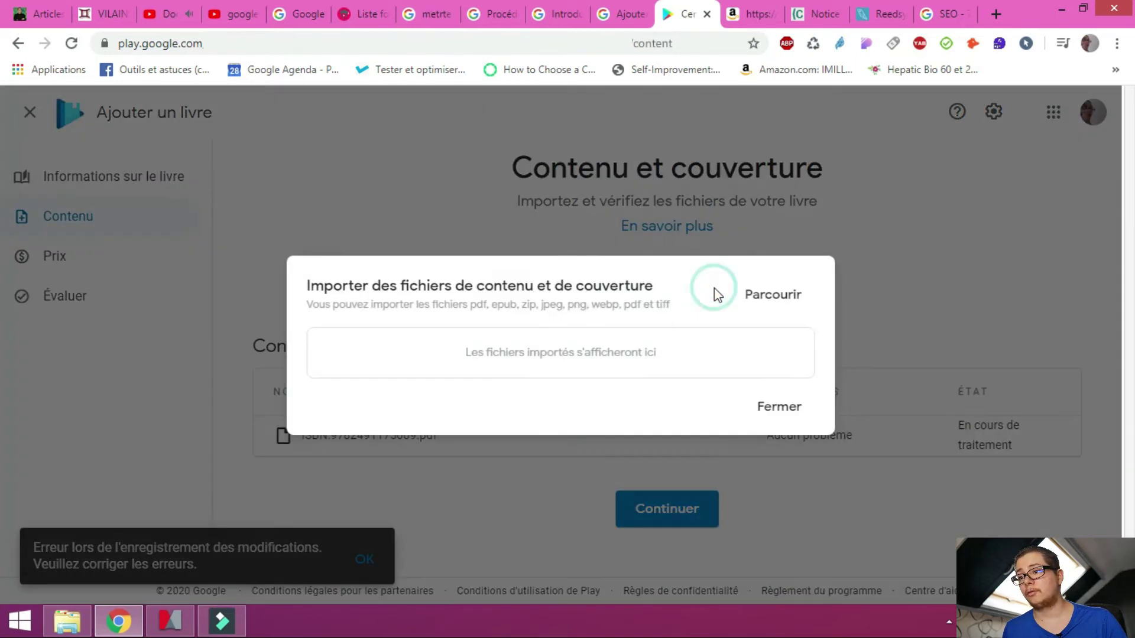
left_click(759, 294)
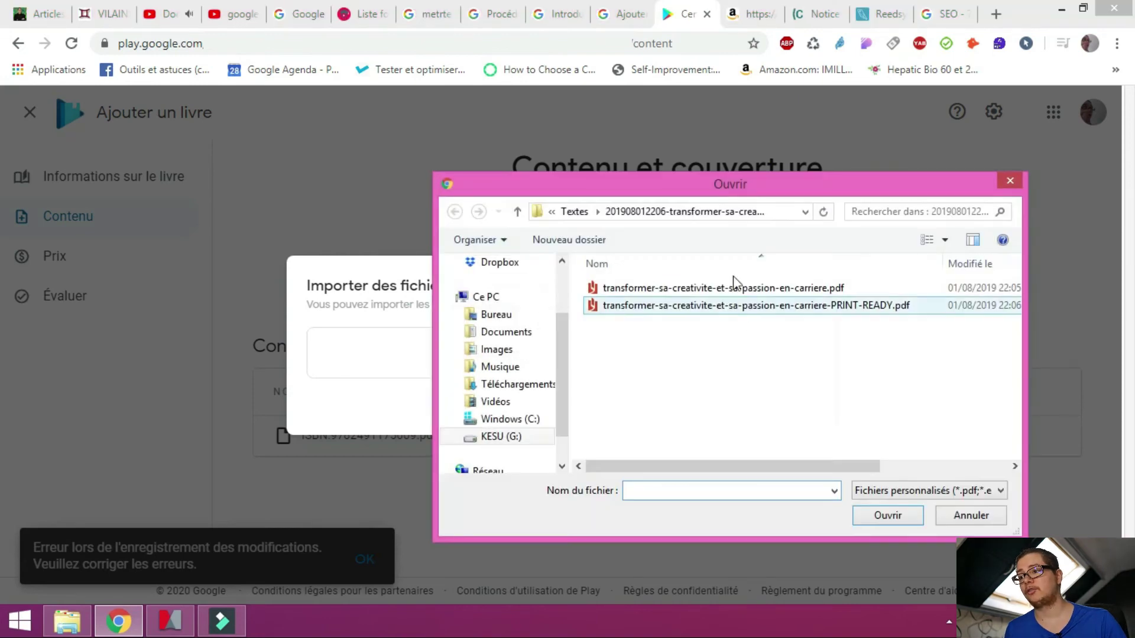
left_click(654, 211)
double_click(672, 299)
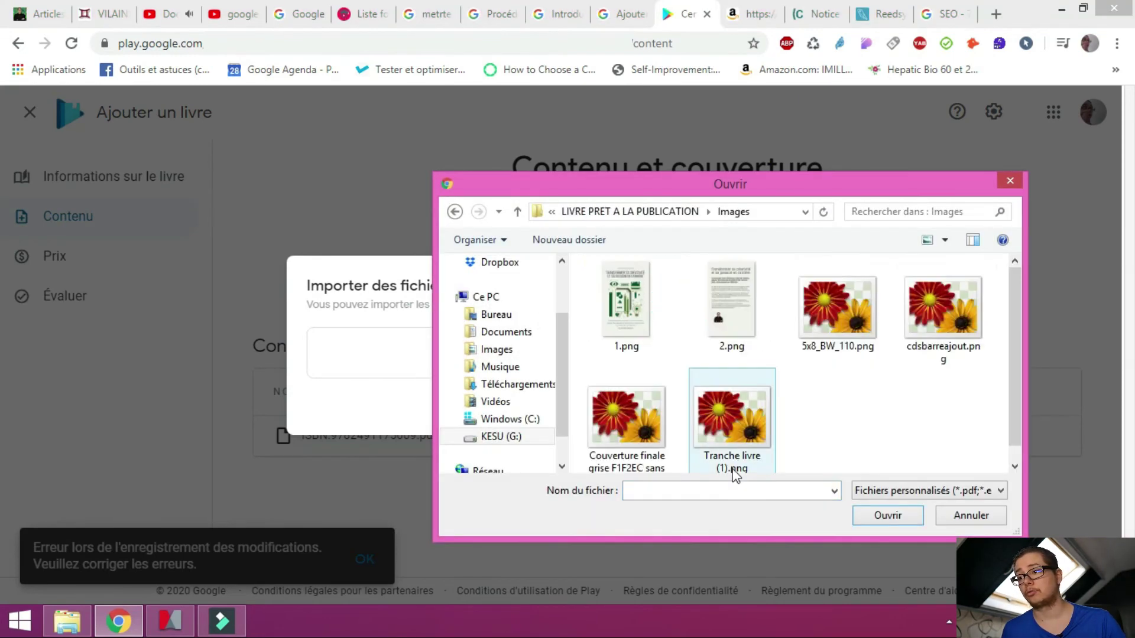
left_click(665, 347)
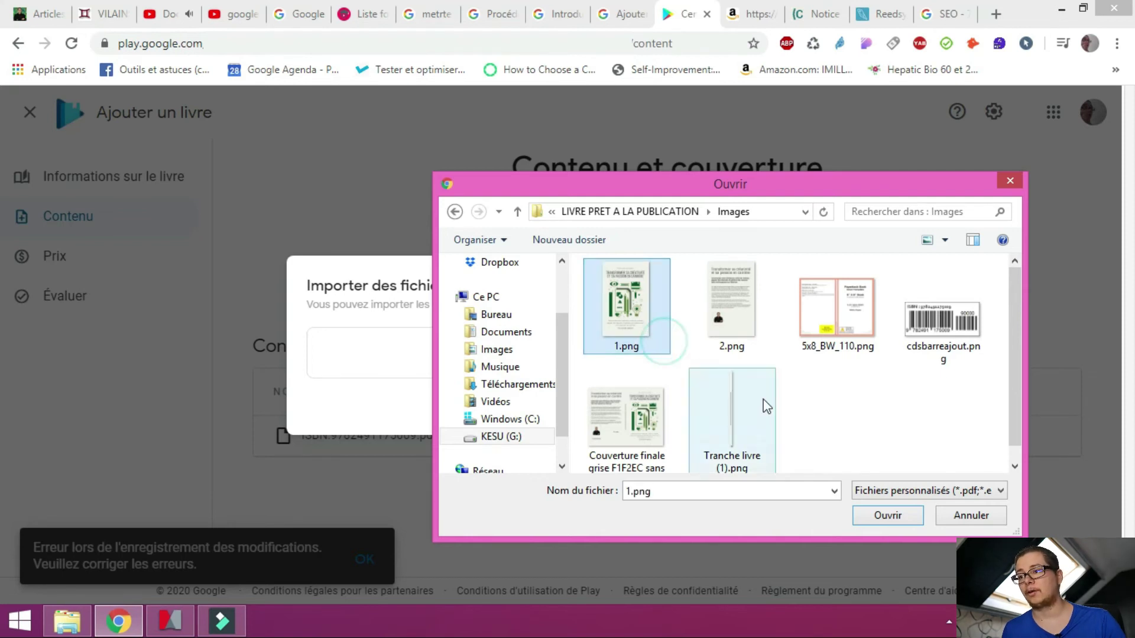
left_click(891, 521)
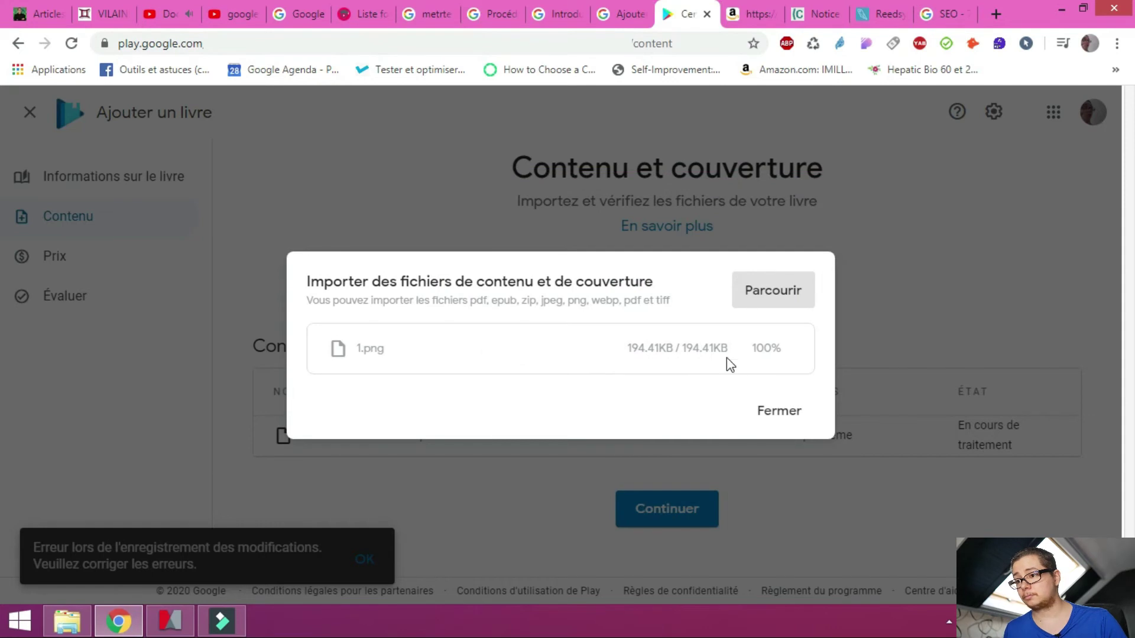
left_click(783, 425)
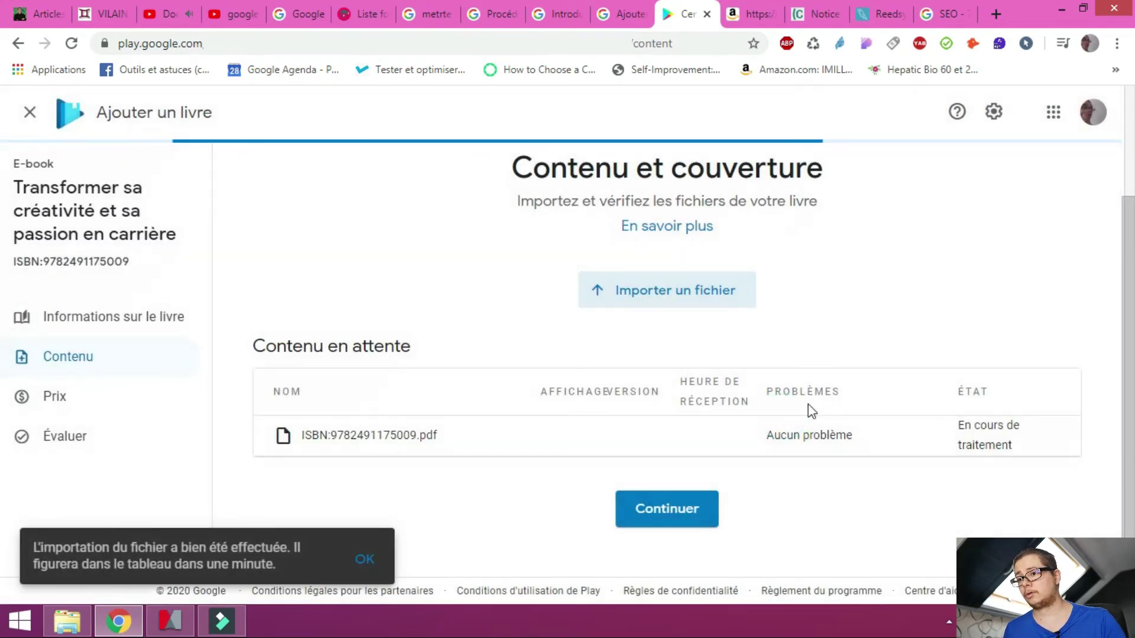
scroll(771, 387, "down", 1)
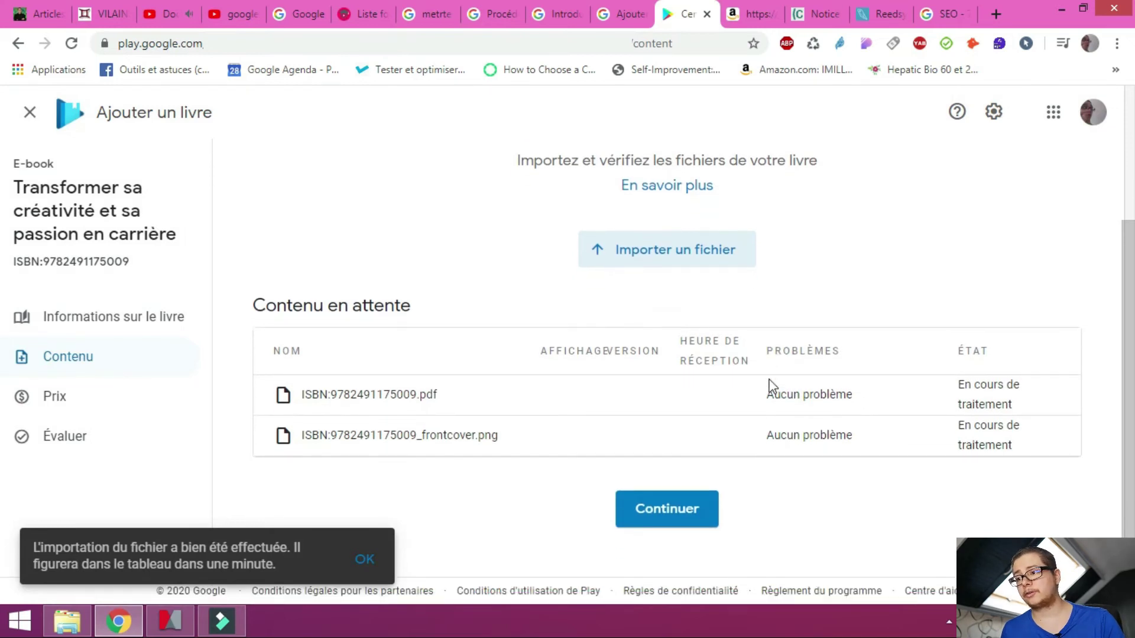
Confirm France's EUR 9,99 price earns EUR 4,92 (52 %) and save the pricing
left_click(685, 520)
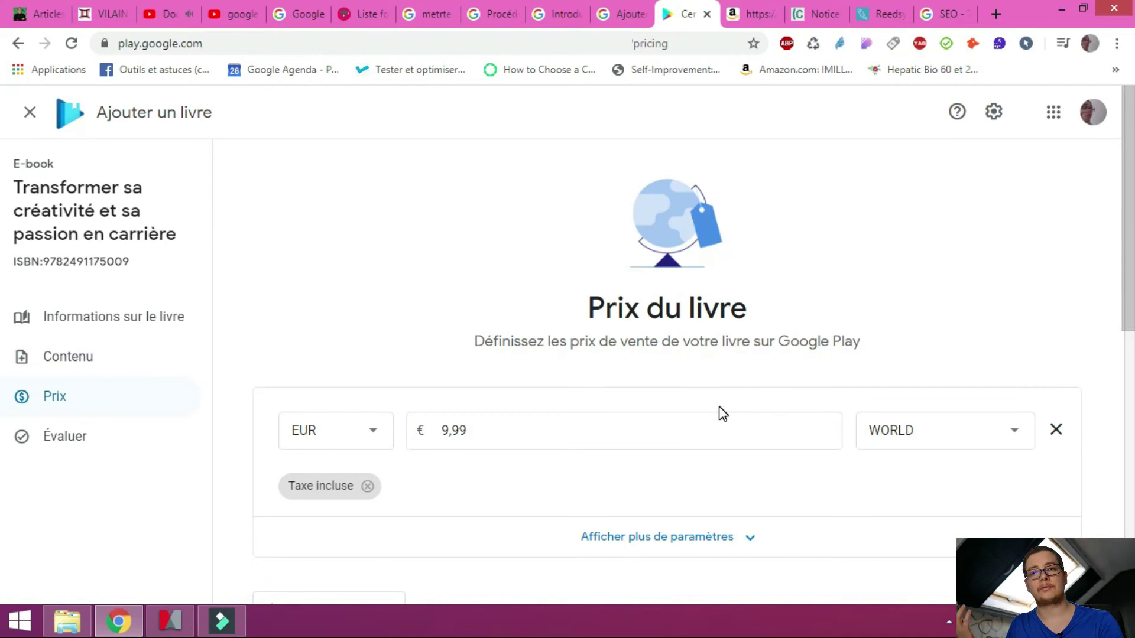
scroll(722, 413, "down", 5)
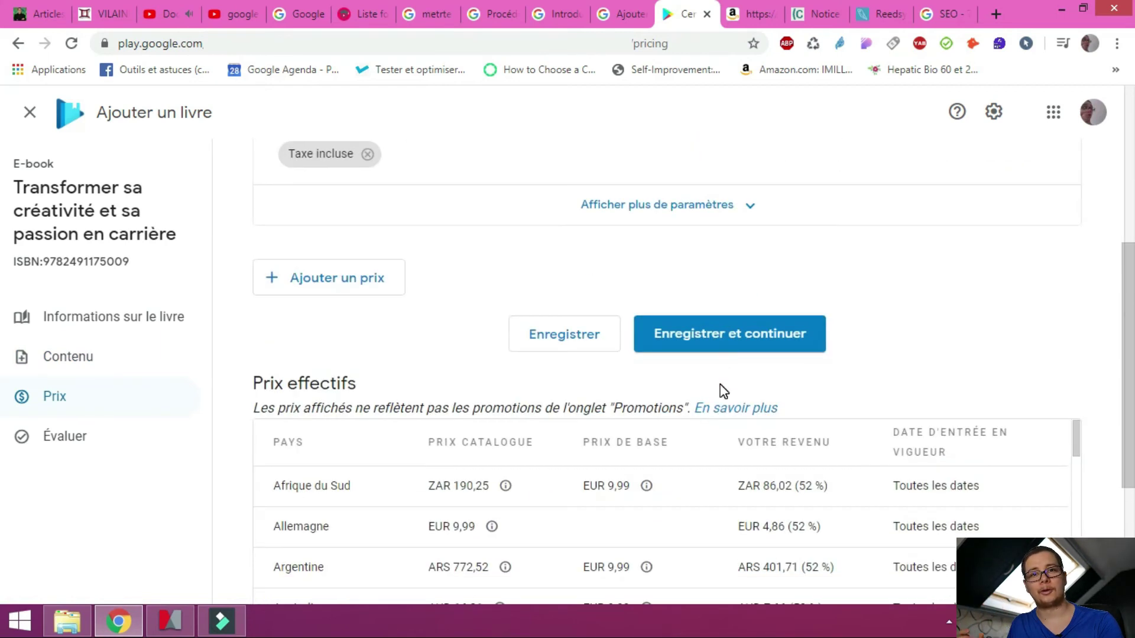
scroll(735, 352, "down", 1)
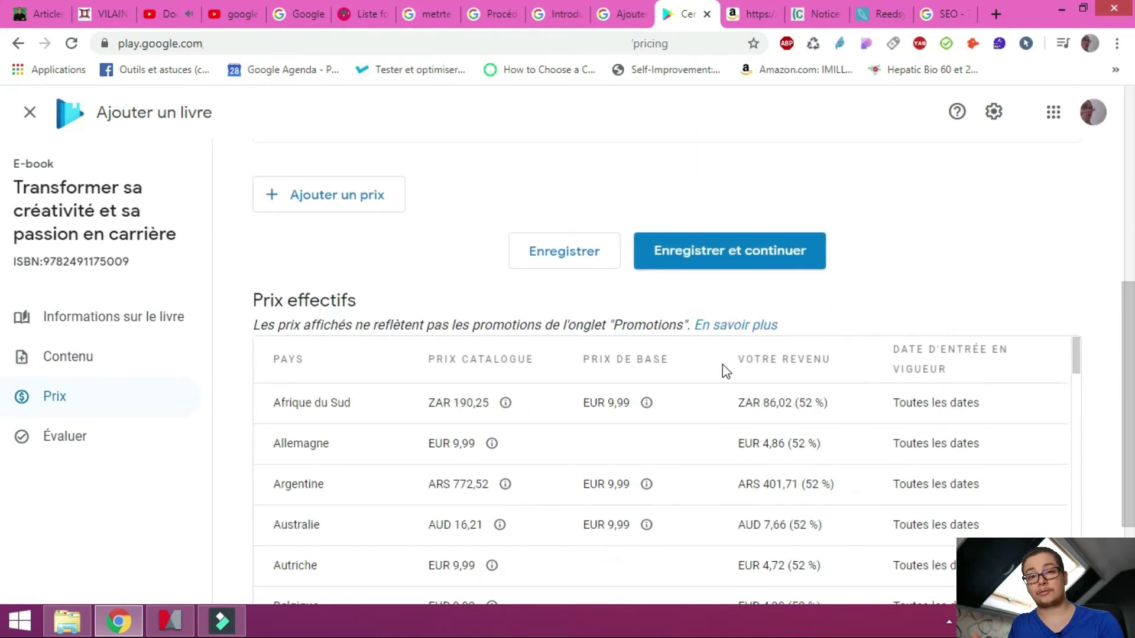
scroll(724, 421, "down", 4)
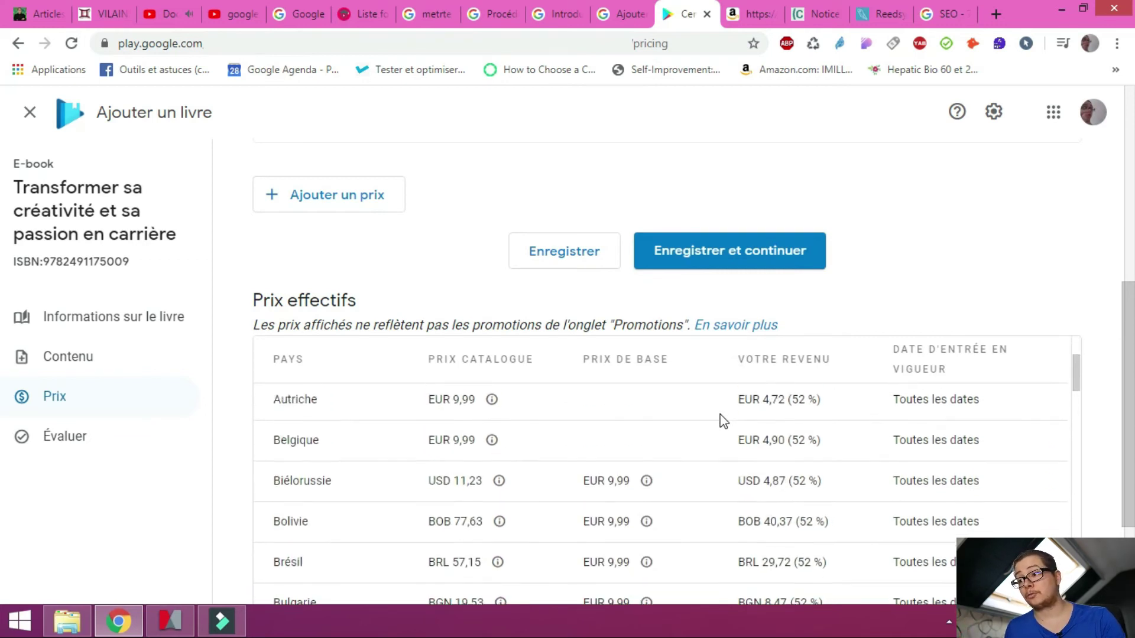
key("ctrl+f")
type("france")
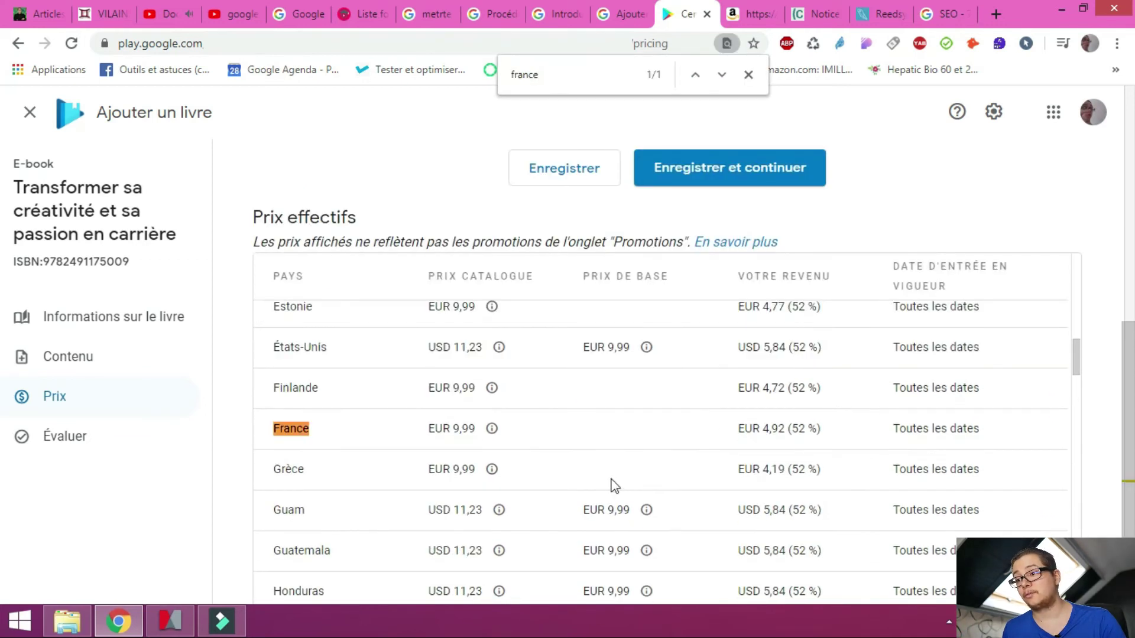
left_click_drag(826, 429, 752, 442)
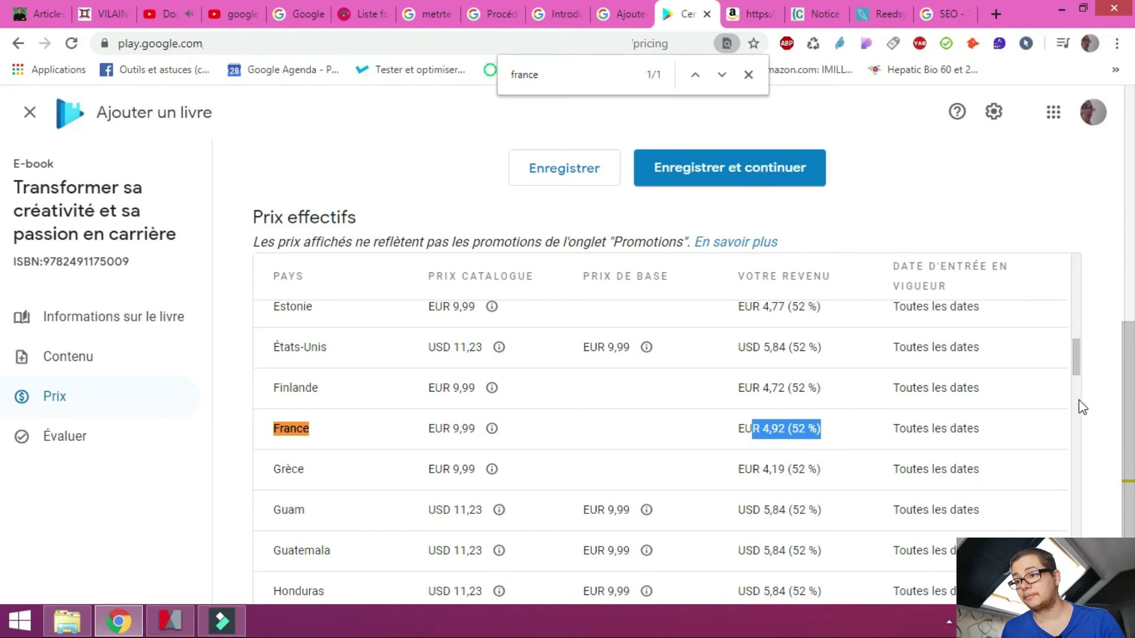
left_click_drag(1079, 371, 1084, 271)
scroll(735, 329, "up", 3)
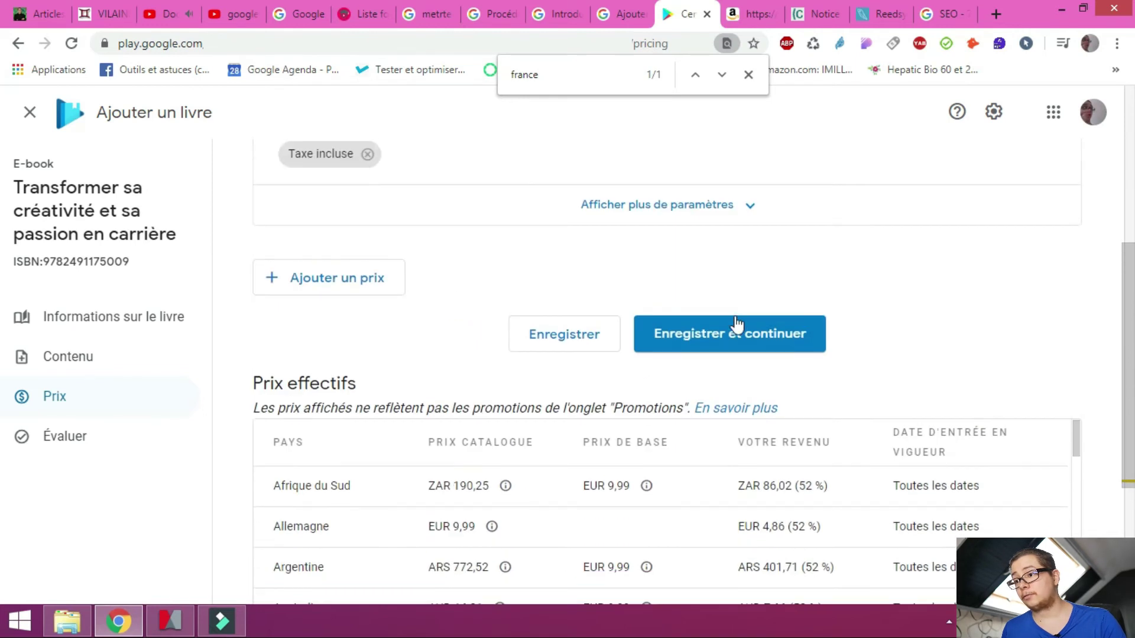
left_click(739, 343)
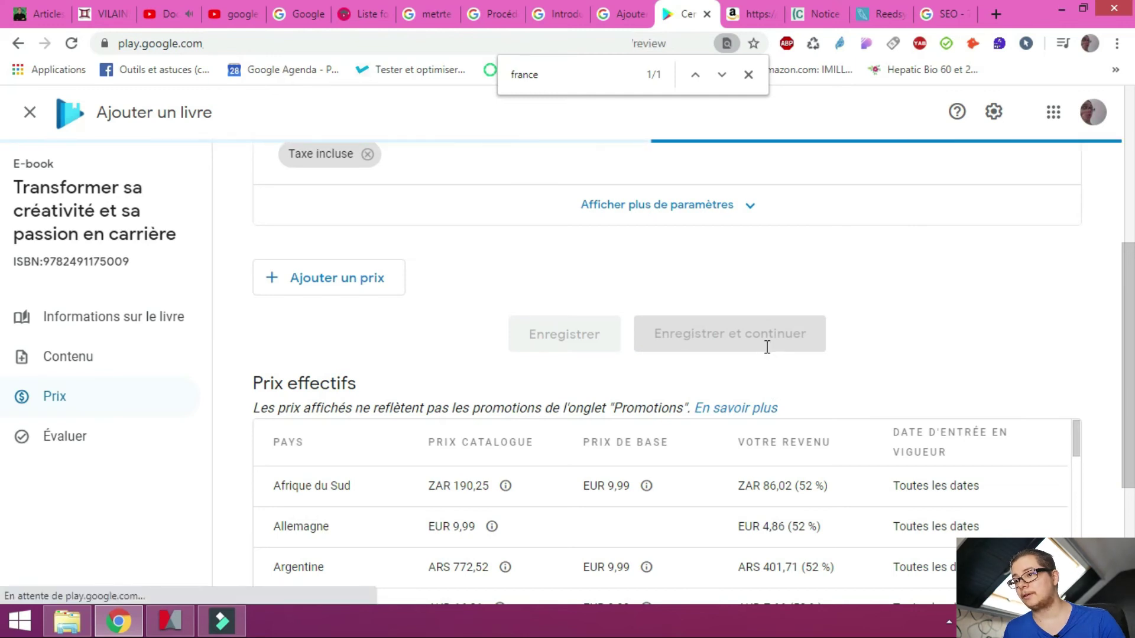
Publish the e-book and dismiss the Félicitations confirmation
scroll(811, 349, "down", 10)
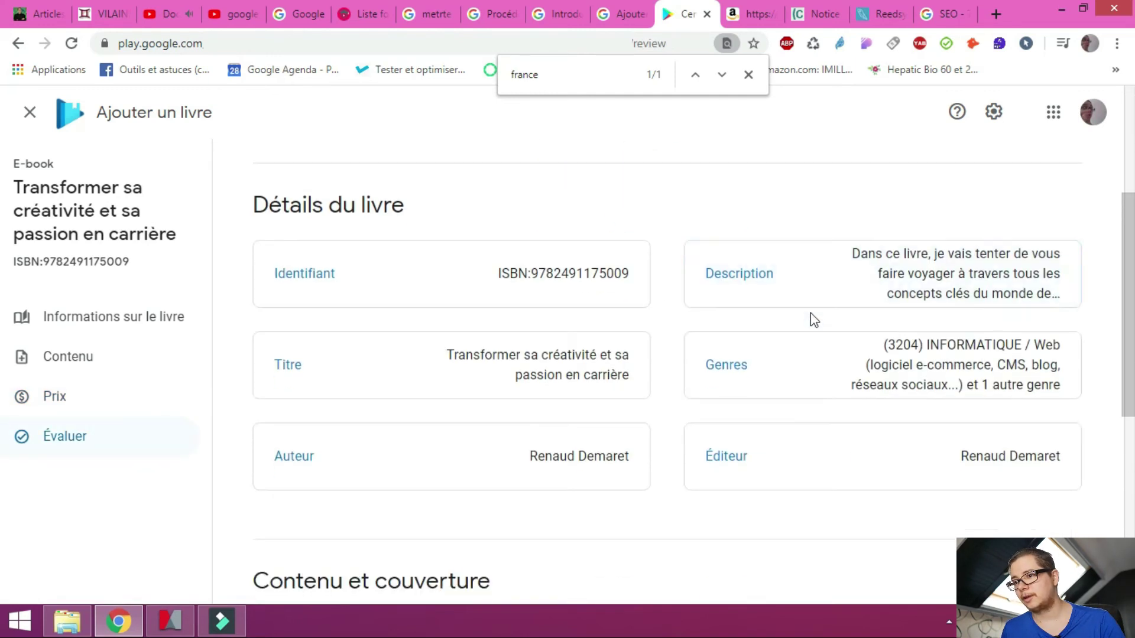
scroll(802, 255, "down", 2)
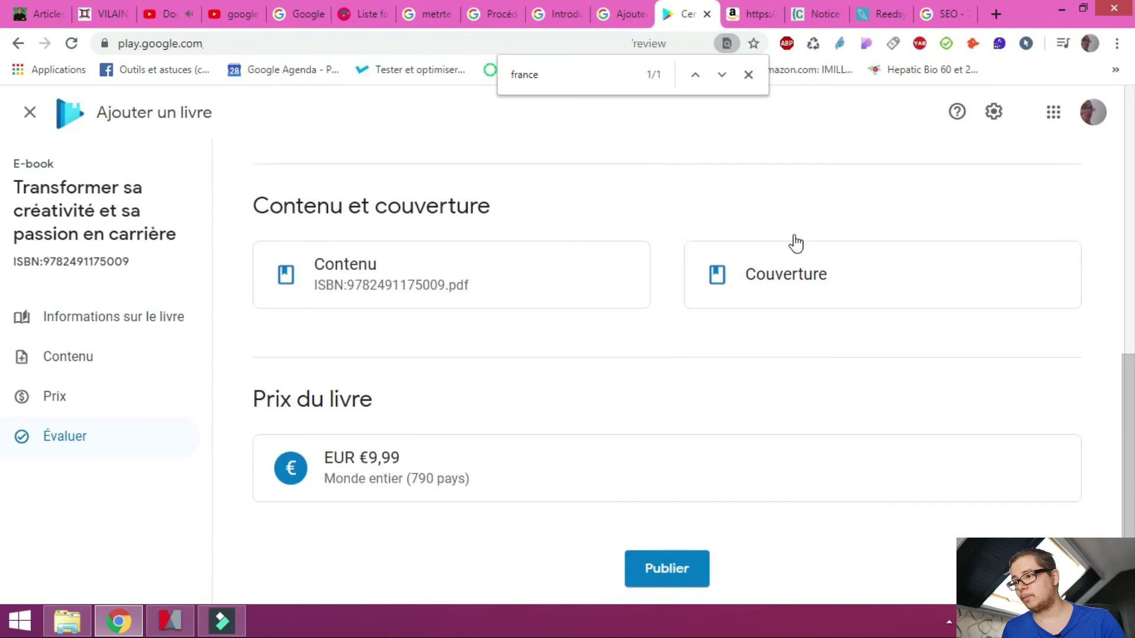
left_click(673, 512)
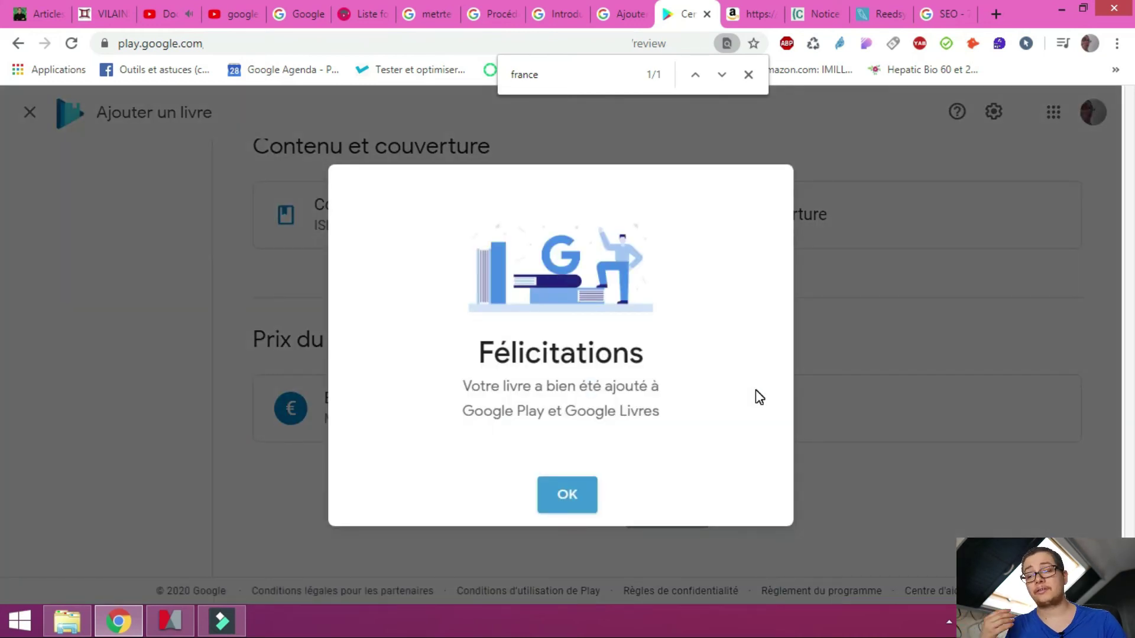
left_click(574, 495)
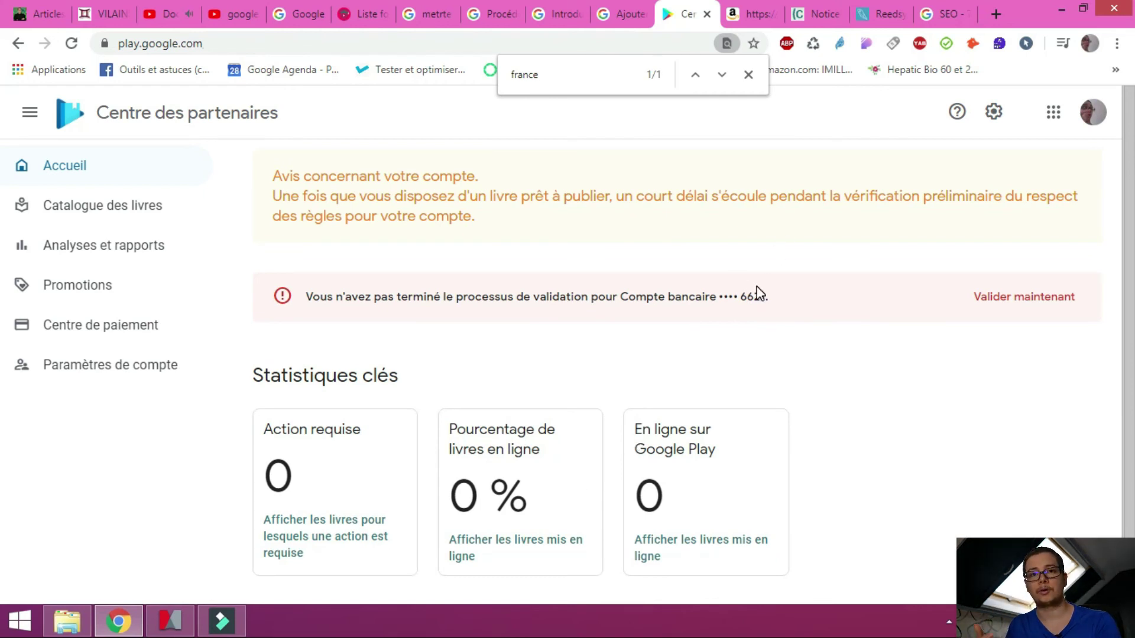
On the home page, highlight the count of books live on Google Play and the 100 % books-online statistic
scroll(758, 284, "down", 1)
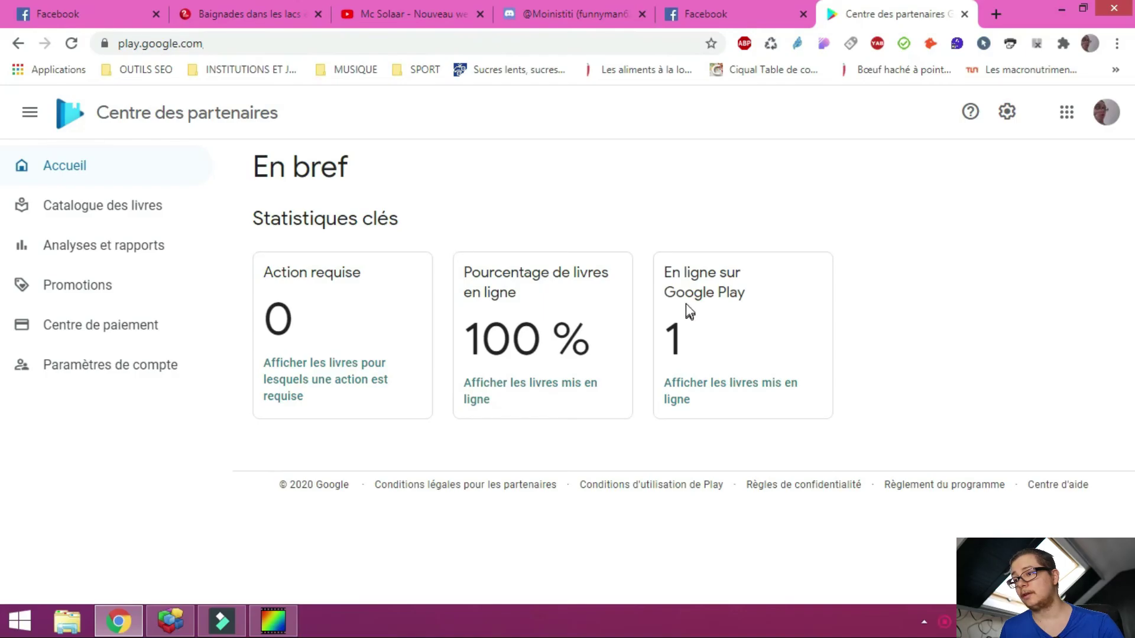
left_click_drag(664, 263, 750, 332)
left_click(473, 269)
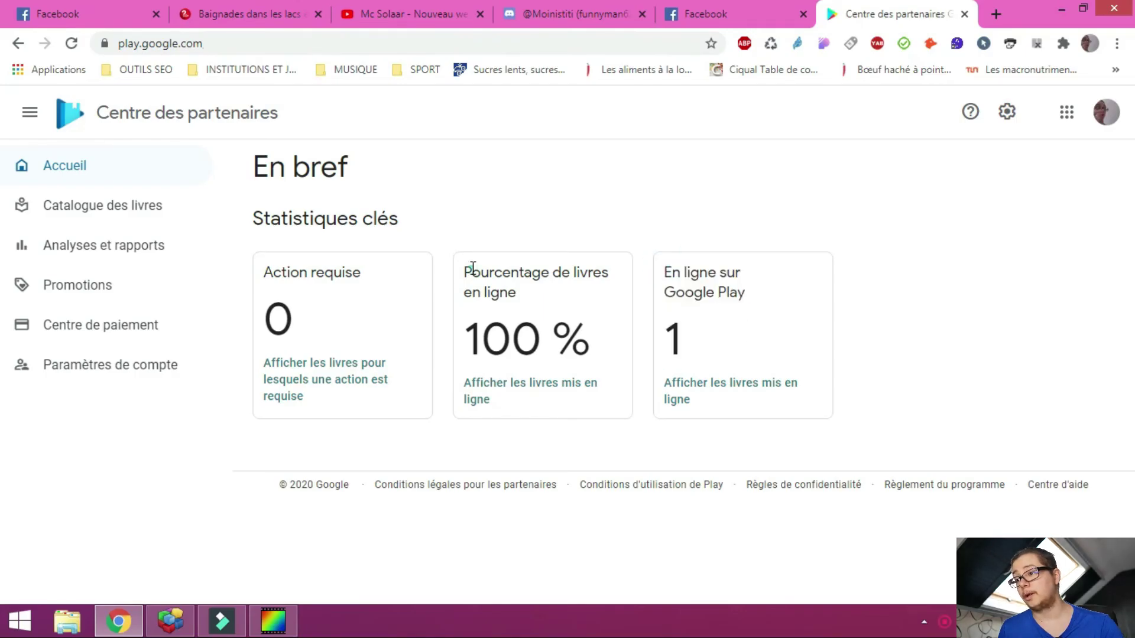
left_click_drag(473, 269, 584, 362)
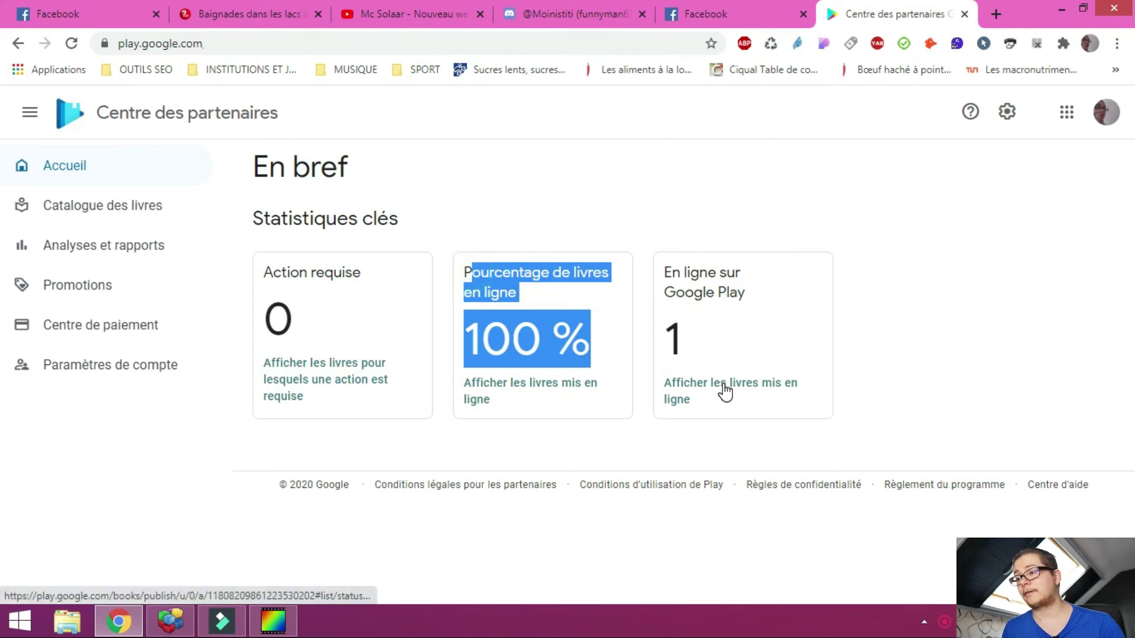
List the books live on Google Play and highlight the new e-book's GGKEY identifier
left_click(724, 389)
scroll(461, 331, "down", 1)
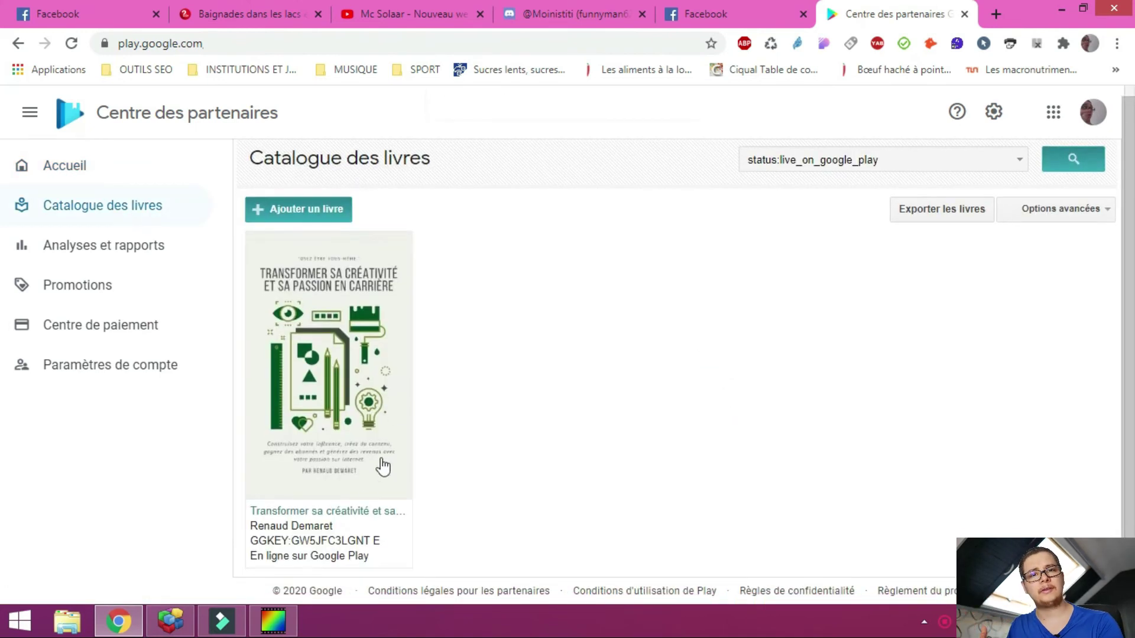
left_click_drag(382, 541, 248, 547)
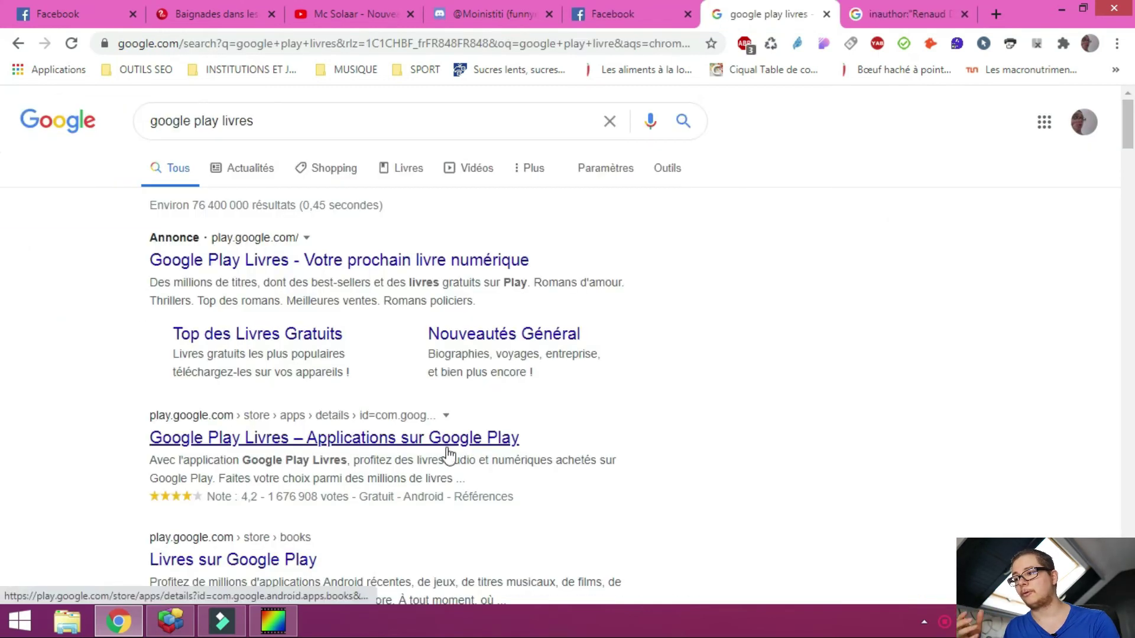
scroll(466, 454, "down", 1)
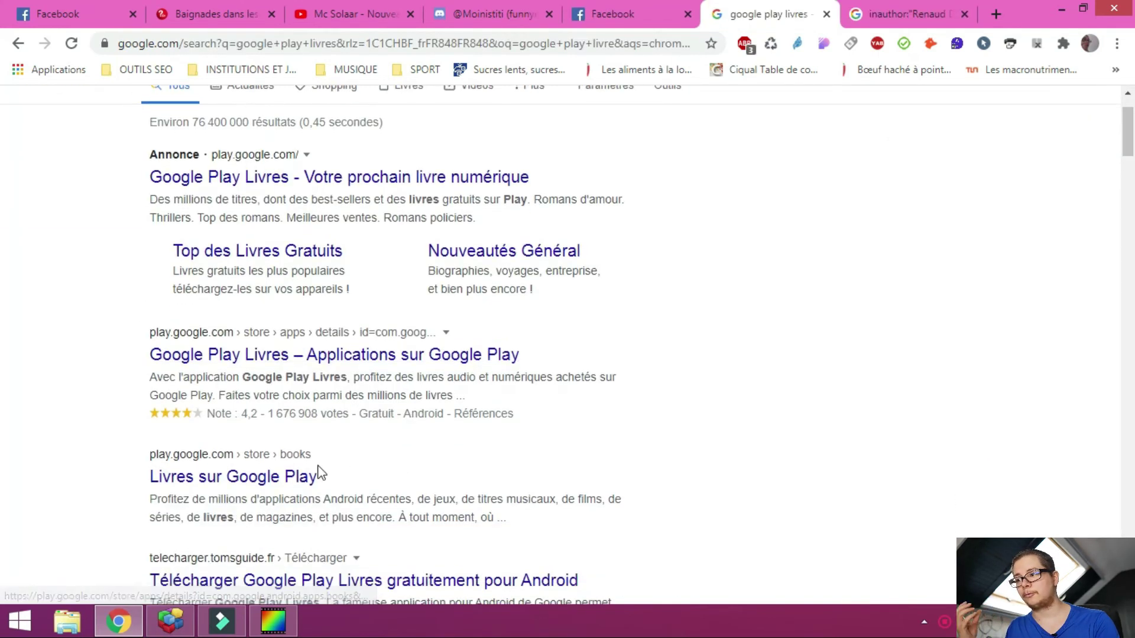
In the Google Play books store, search for the author's name
left_click(286, 479)
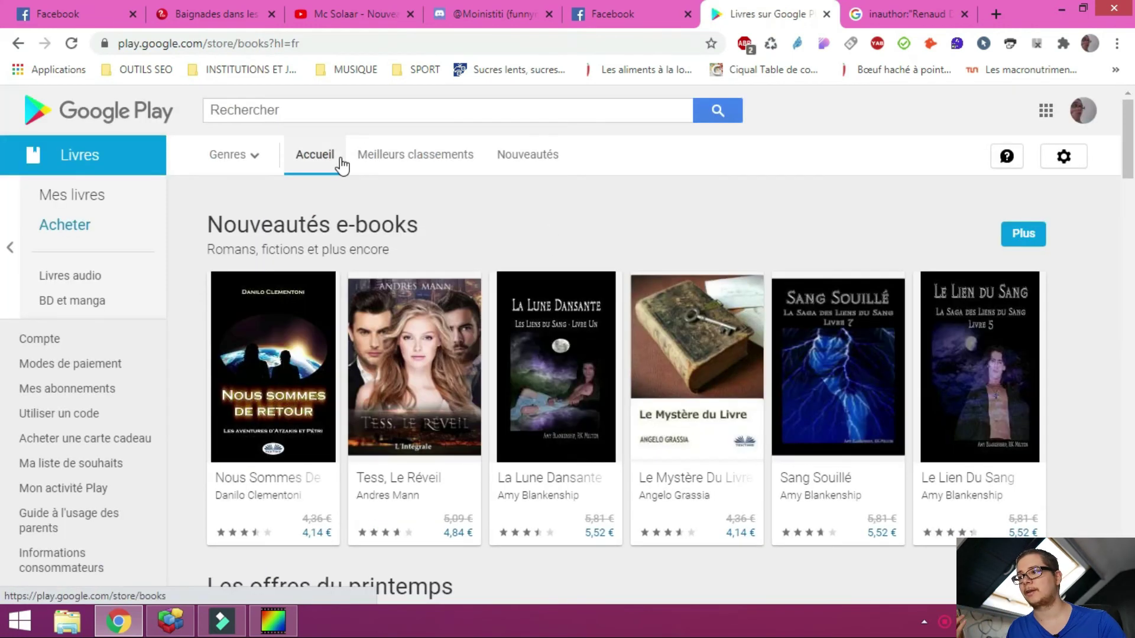
left_click(447, 110)
type("renaud dema")
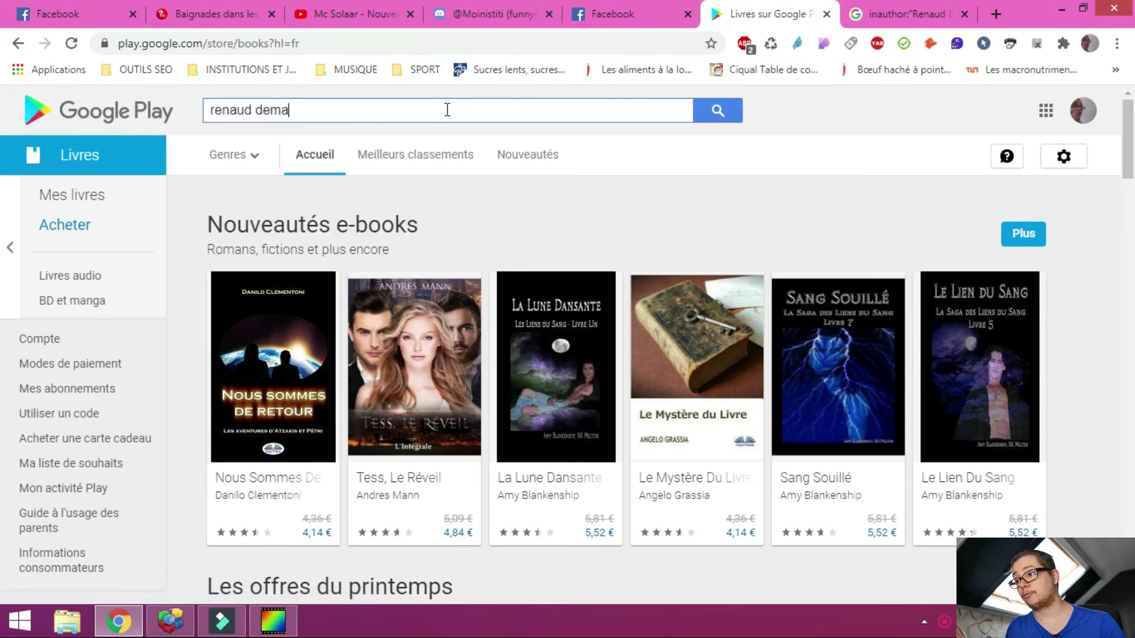
type("ret")
key("Return")
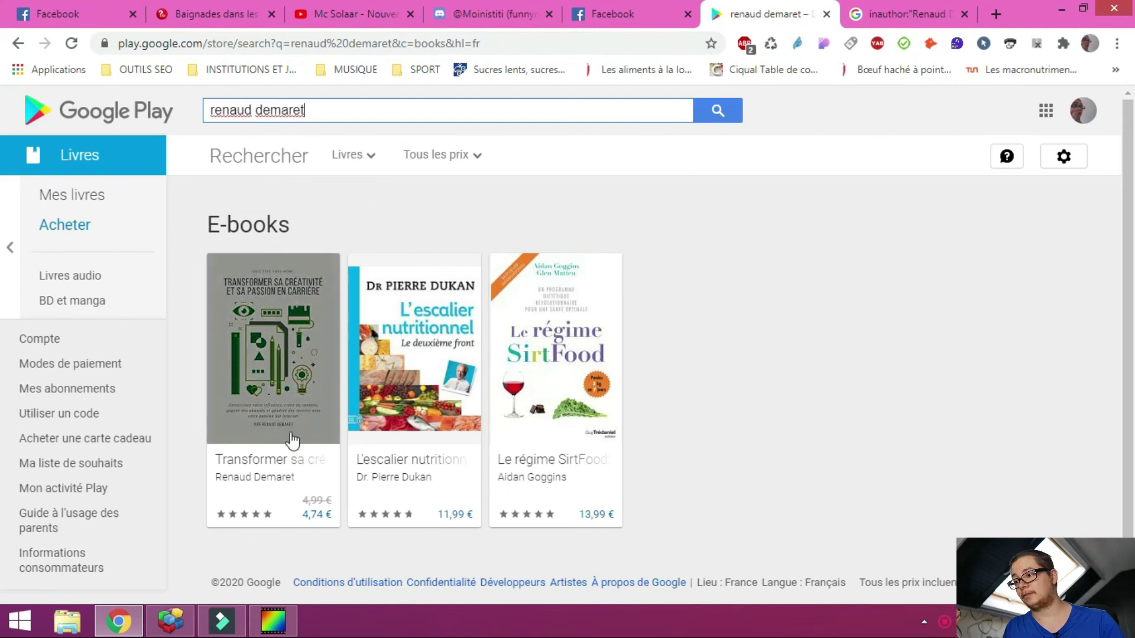
Open the 'Transformer sa créativité et sa passion en carrière' listing, expand its full description, and scroll to the reviews
left_click(279, 461)
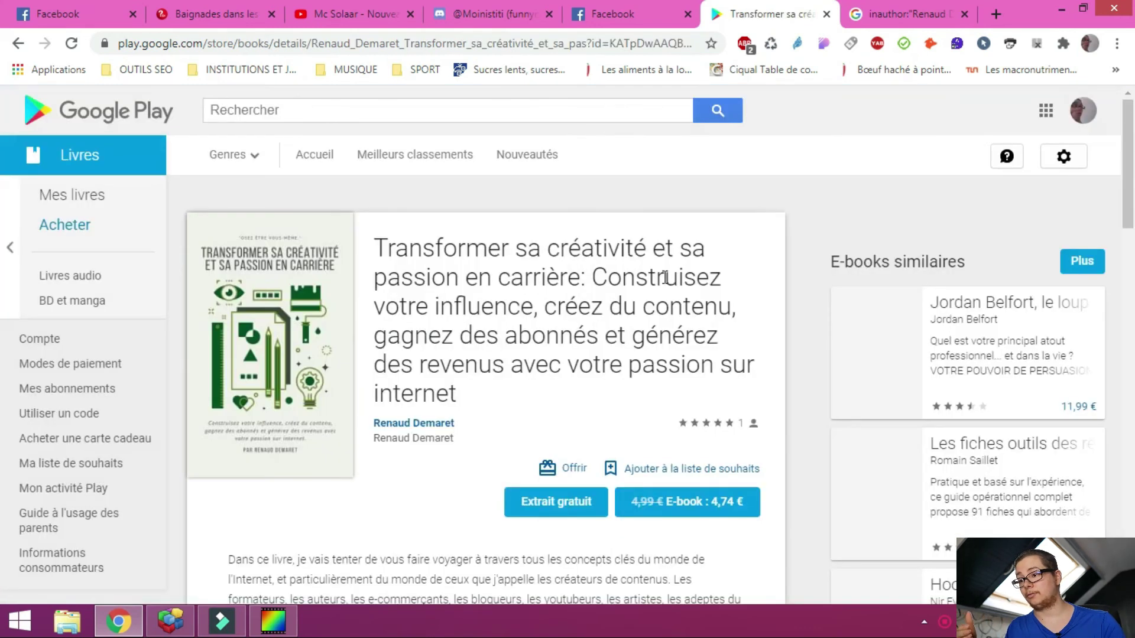
scroll(725, 252, "down", 2)
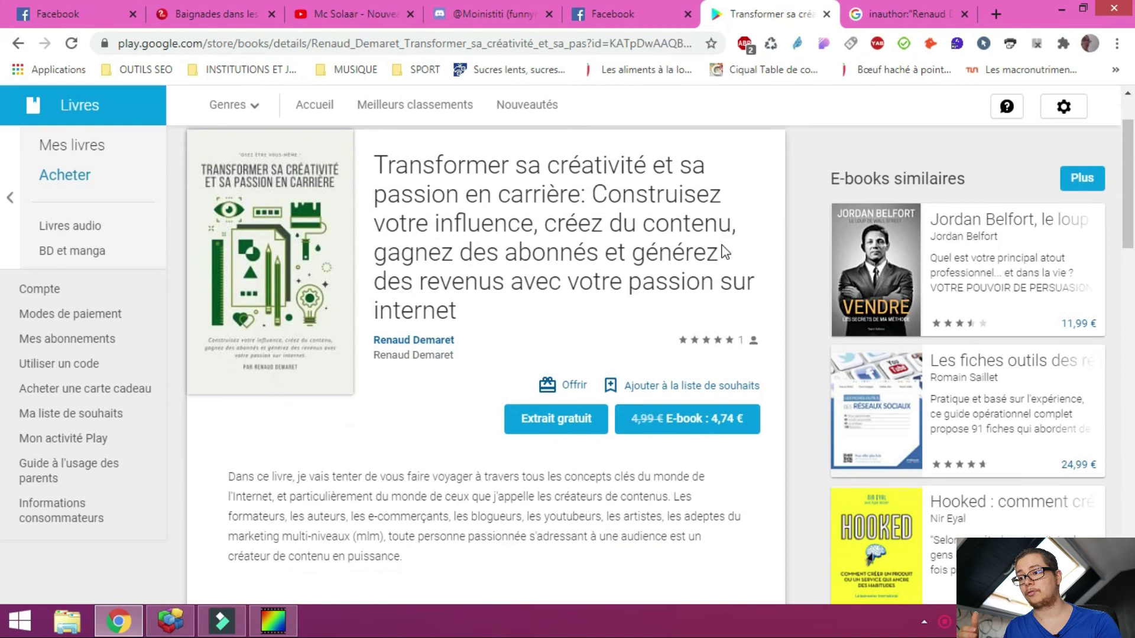
scroll(726, 252, "down", 1)
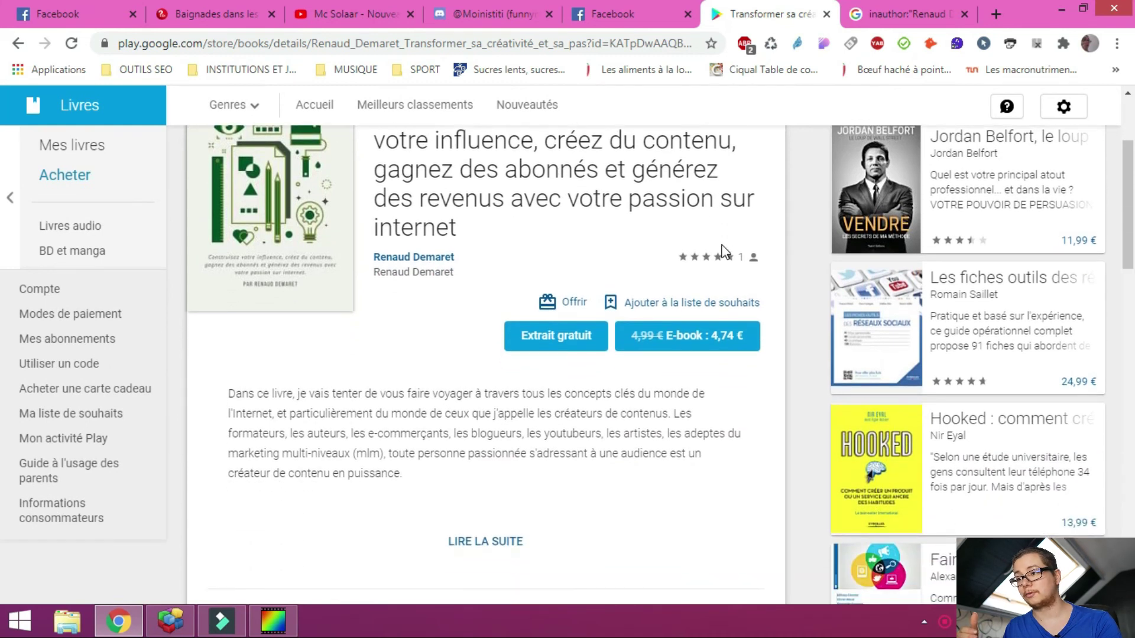
scroll(725, 252, "up", 1)
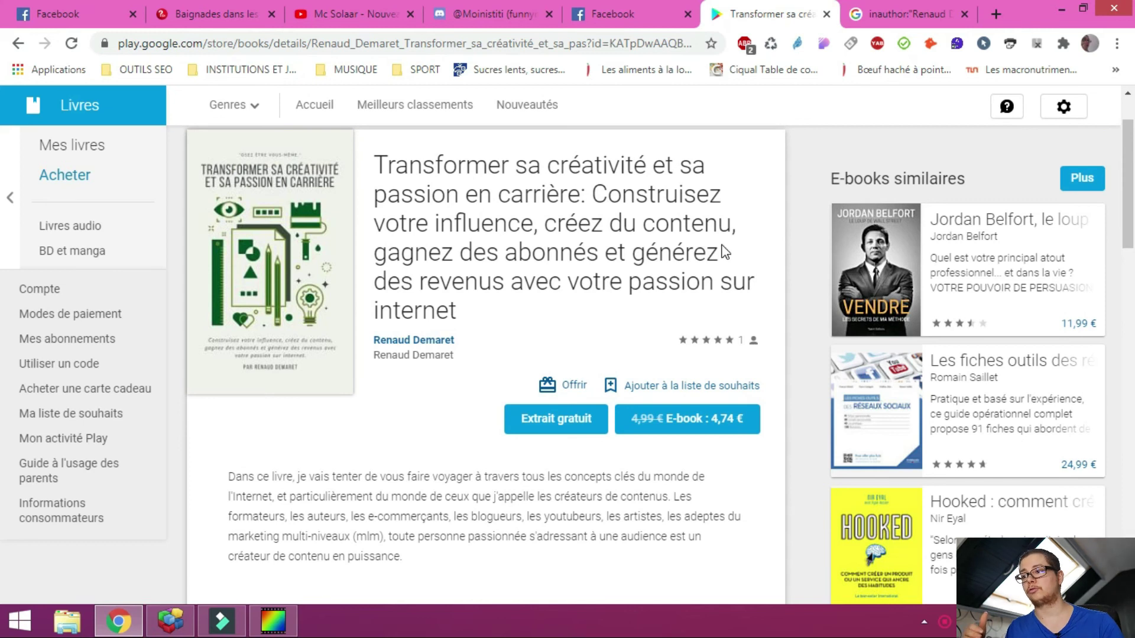
scroll(631, 322, "down", 3)
left_click(497, 382)
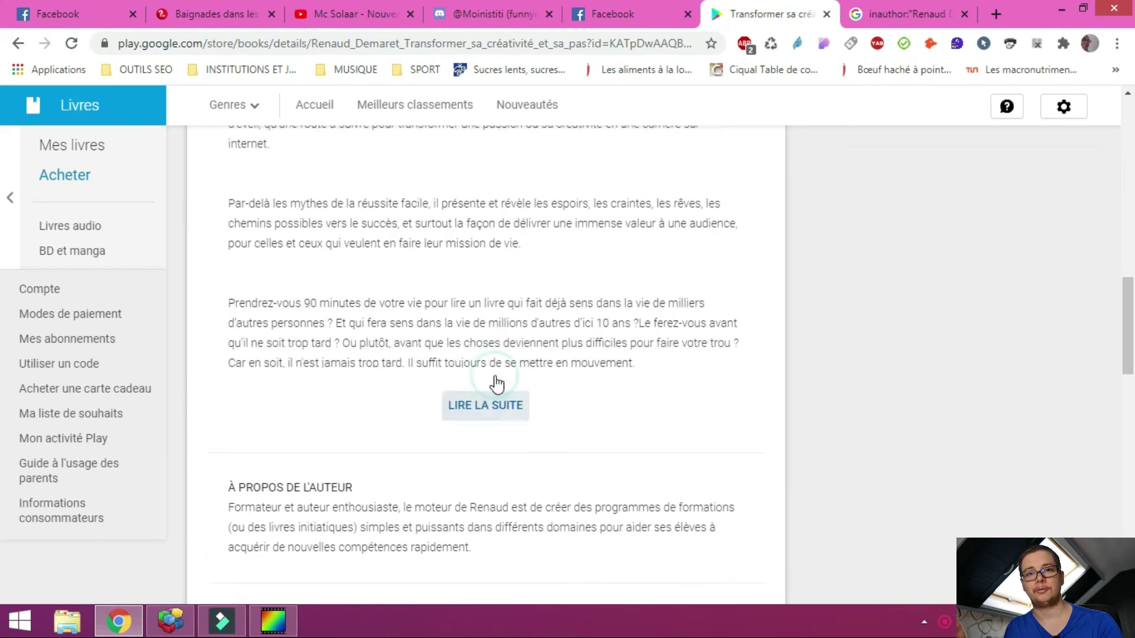
scroll(553, 358, "down", 4)
scroll(552, 317, "down", 1)
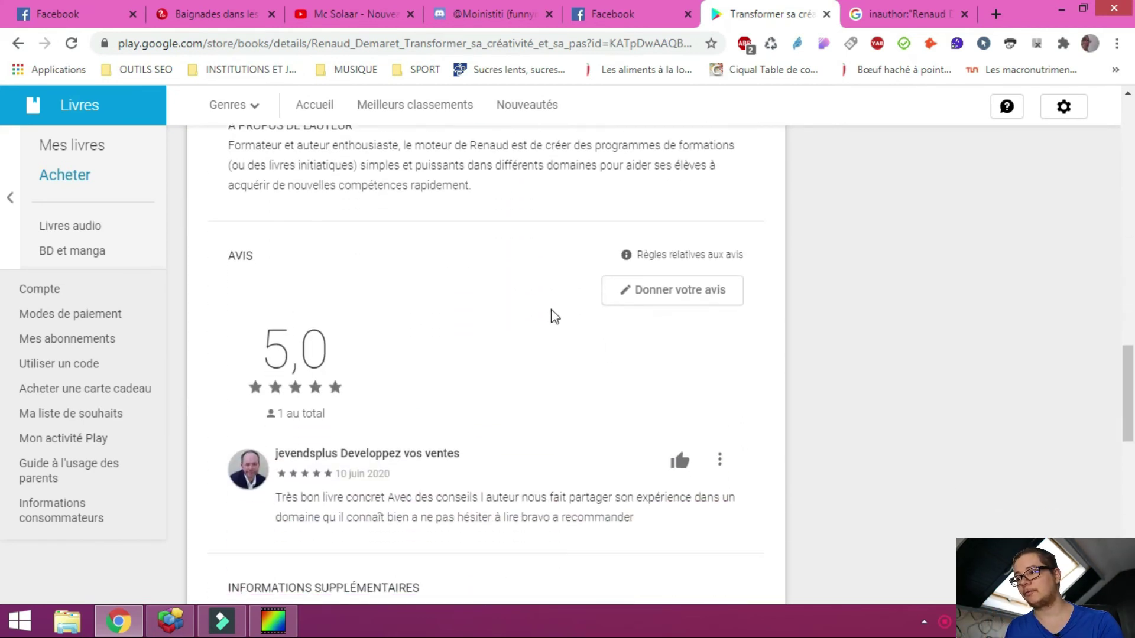